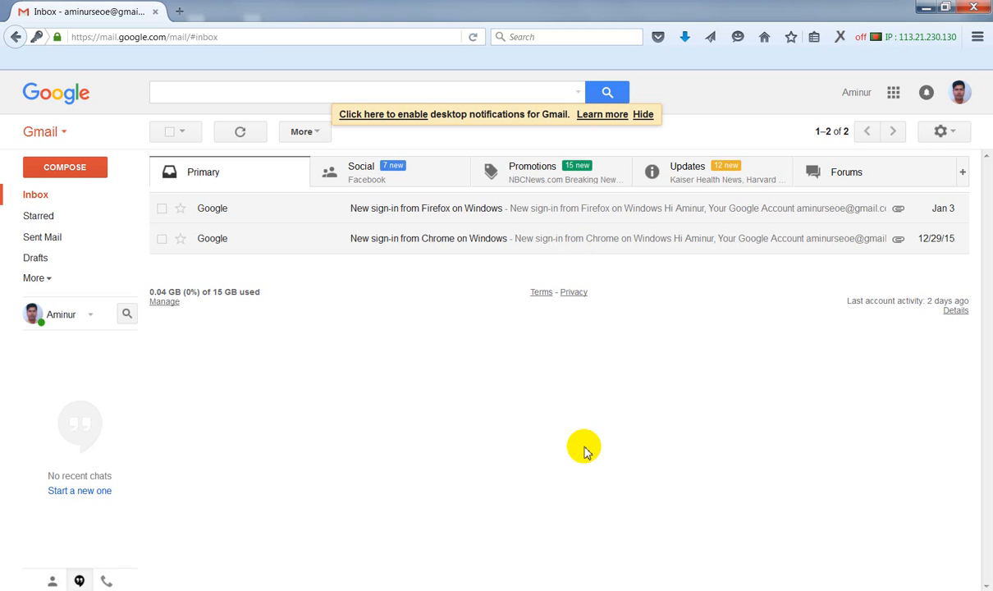
Copy the address 1888PressRelease.com from the websites list in Excel and open it in a new Firefox tab.
{"action": "left_click", "coordinate": [179, 12]}
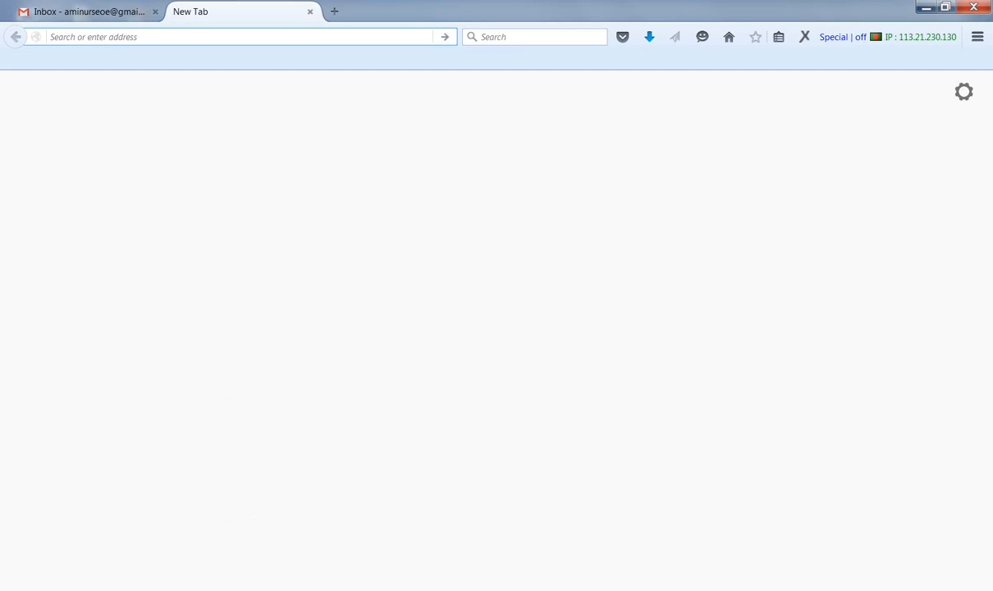
{"action": "left_click", "coordinate": [319, 574]}
{"action": "left_click", "coordinate": [99, 155]}
{"action": "right_click", "coordinate": [100, 155]}
{"action": "left_click", "coordinate": [144, 179]}
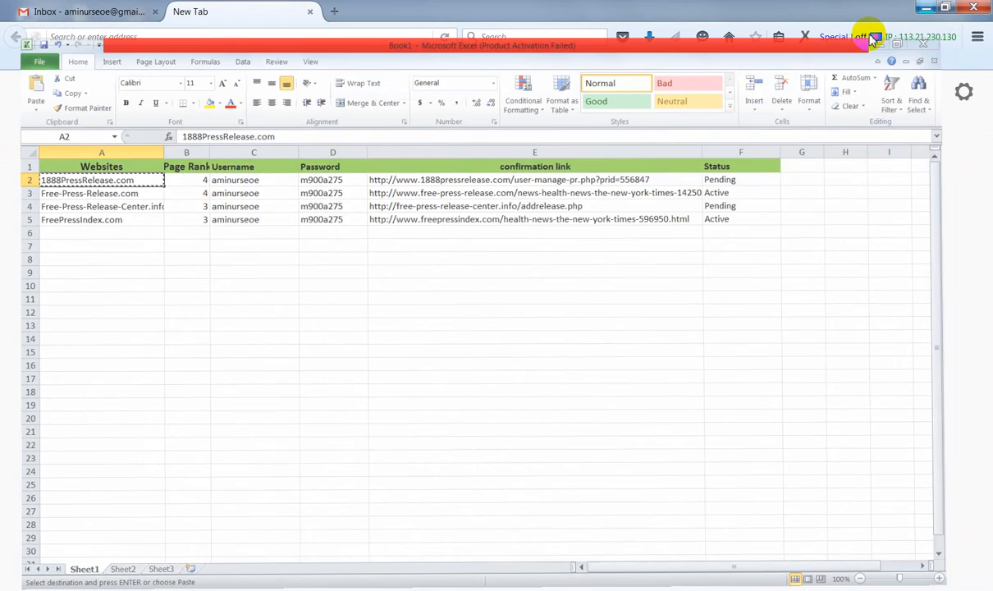
{"action": "left_click", "coordinate": [925, 8]}
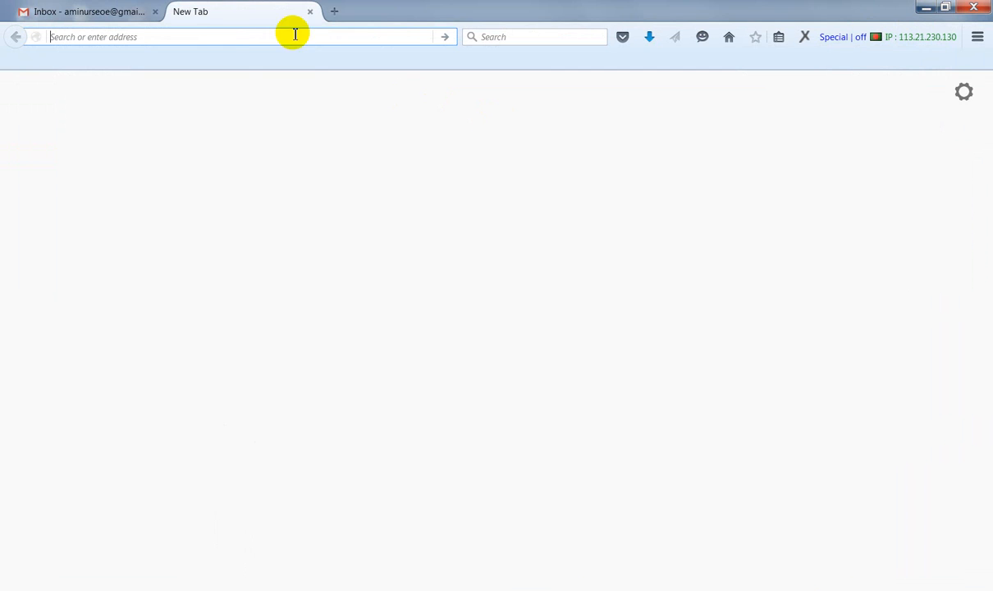
{"action": "right_click", "coordinate": [136, 37]}
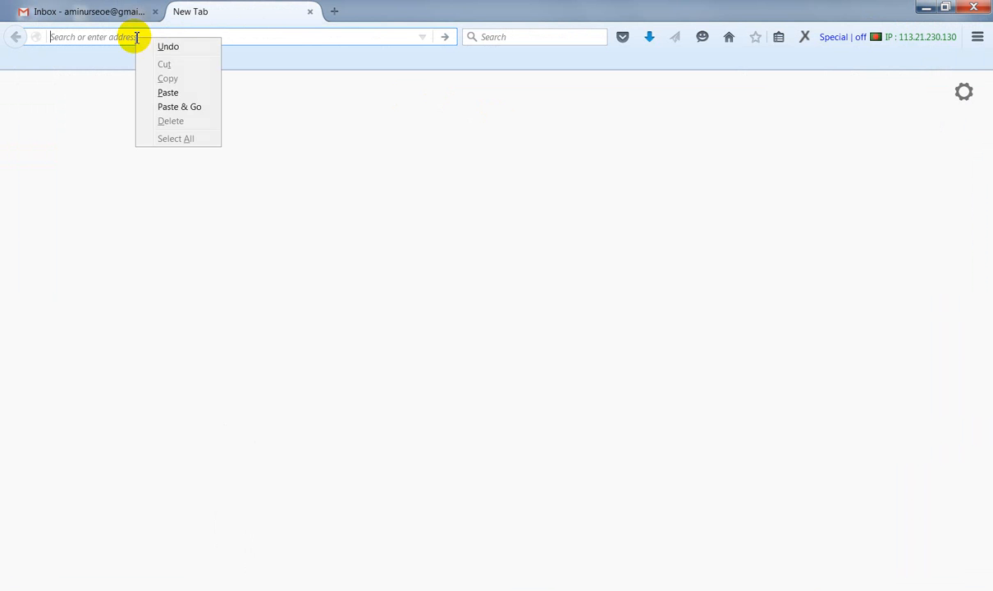
{"action": "left_click", "coordinate": [180, 106]}
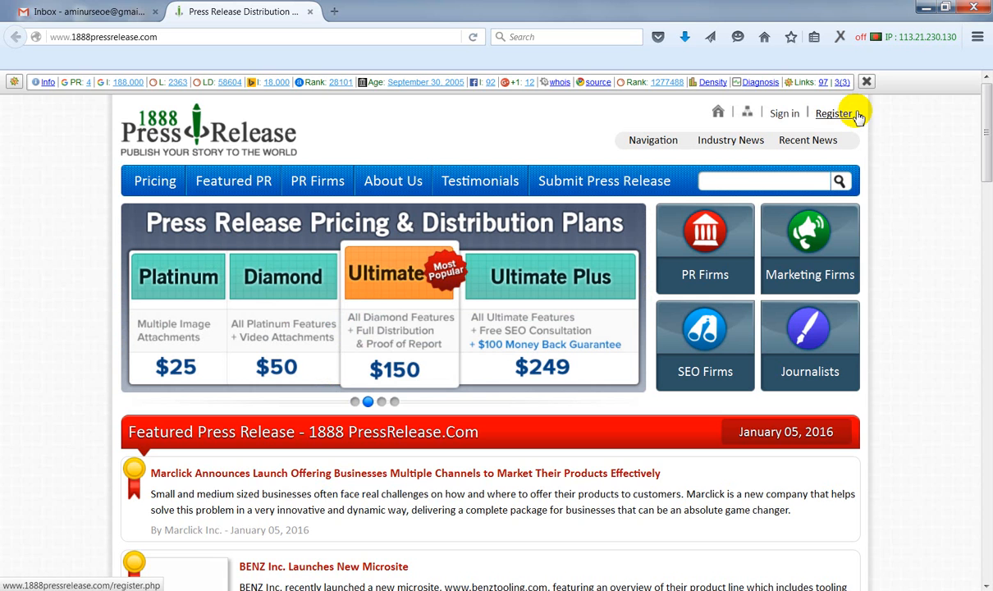
Open the 1888PressRelease registration page and examine the fields required for a free account.
{"action": "left_click", "coordinate": [88, 11]}
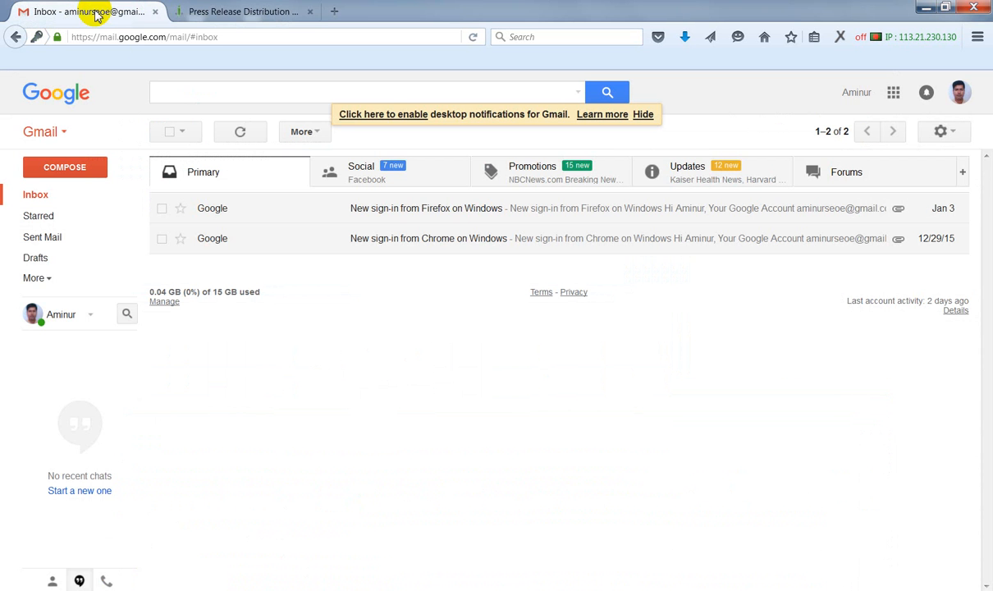
{"action": "left_click", "coordinate": [215, 13]}
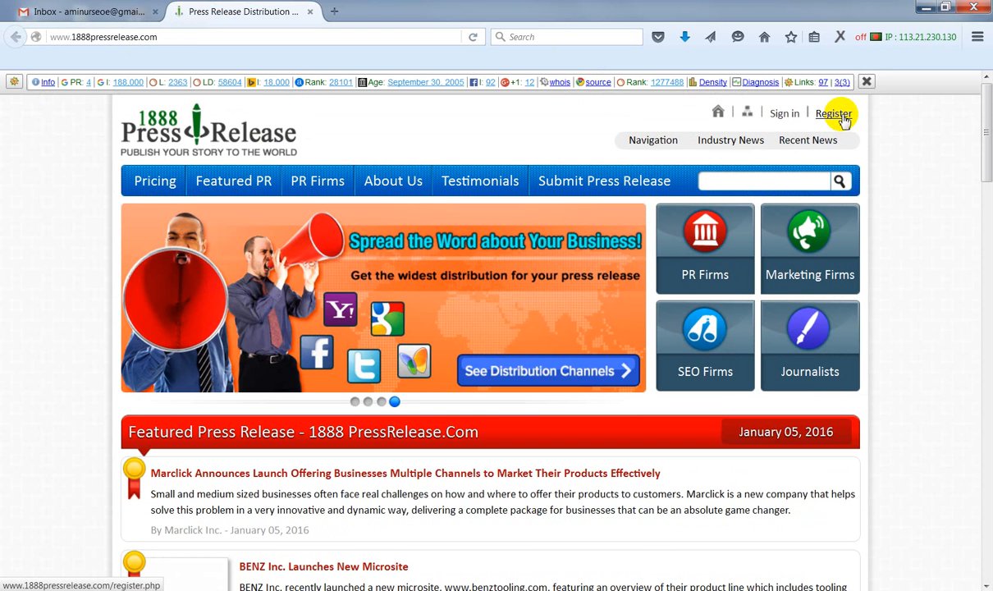
{"action": "left_click", "coordinate": [834, 114]}
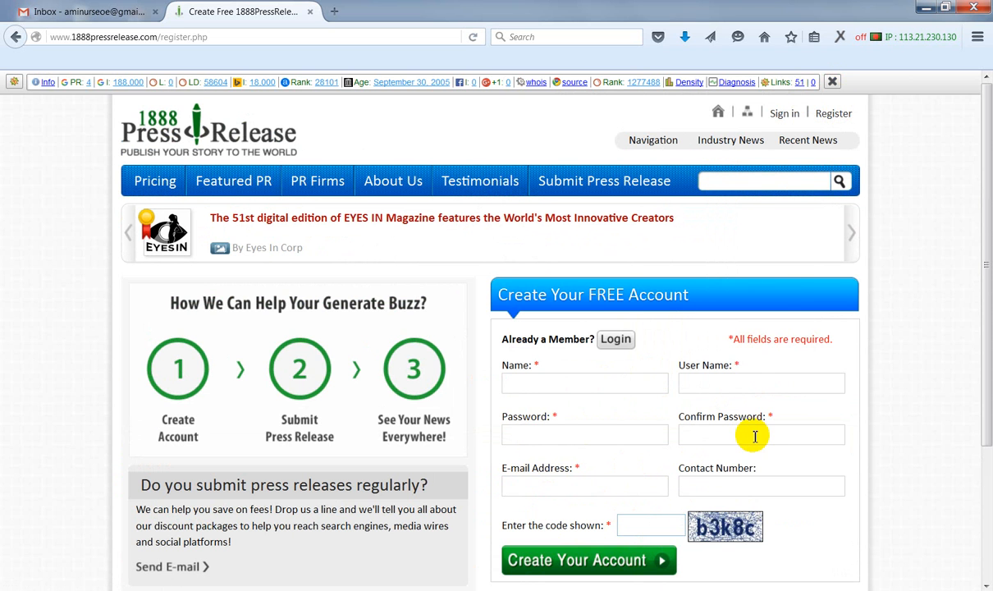
Open the site's sign-in page and fill in the account user name copied from the Notepad notes.
{"action": "left_click", "coordinate": [778, 115]}
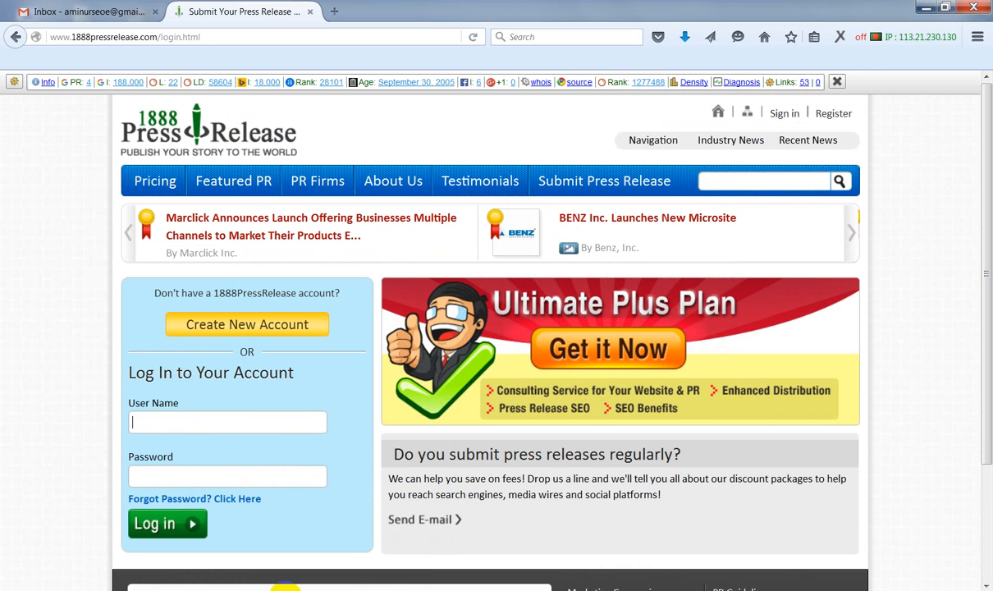
{"action": "mouse_move", "coordinate": [268, 589]}
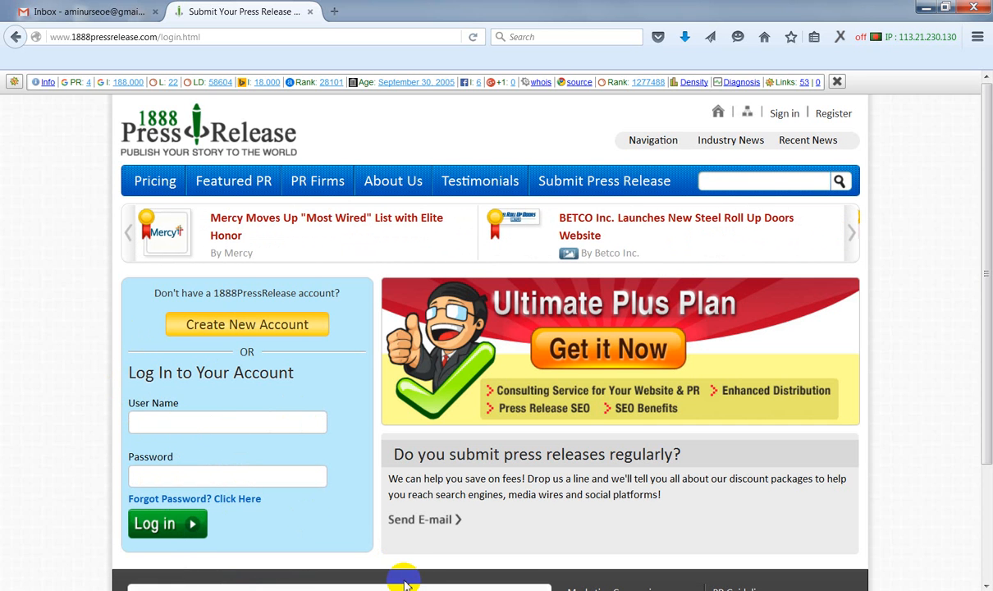
{"action": "left_click", "coordinate": [256, 590]}
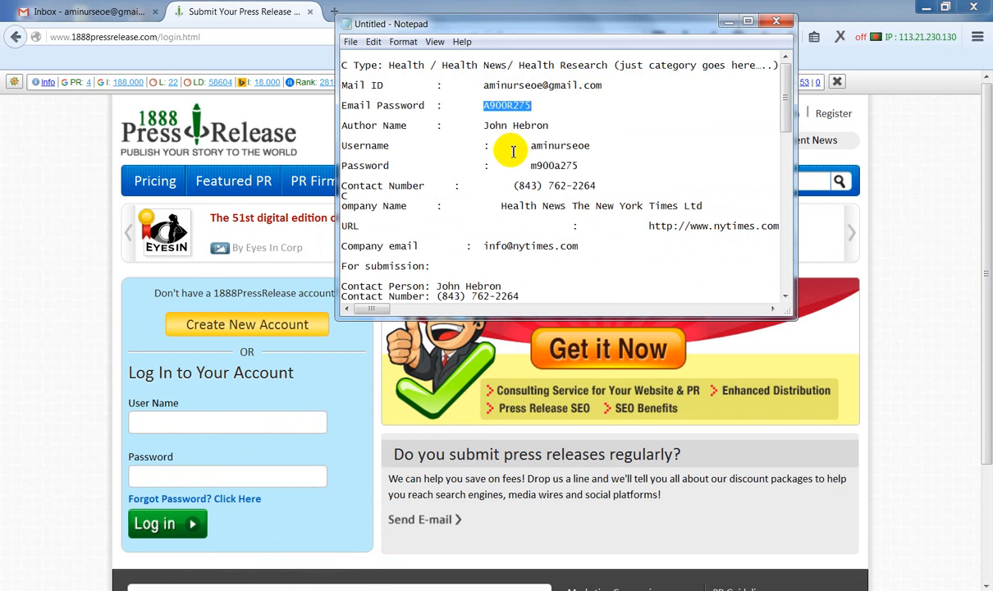
{"action": "left_click", "coordinate": [570, 145]}
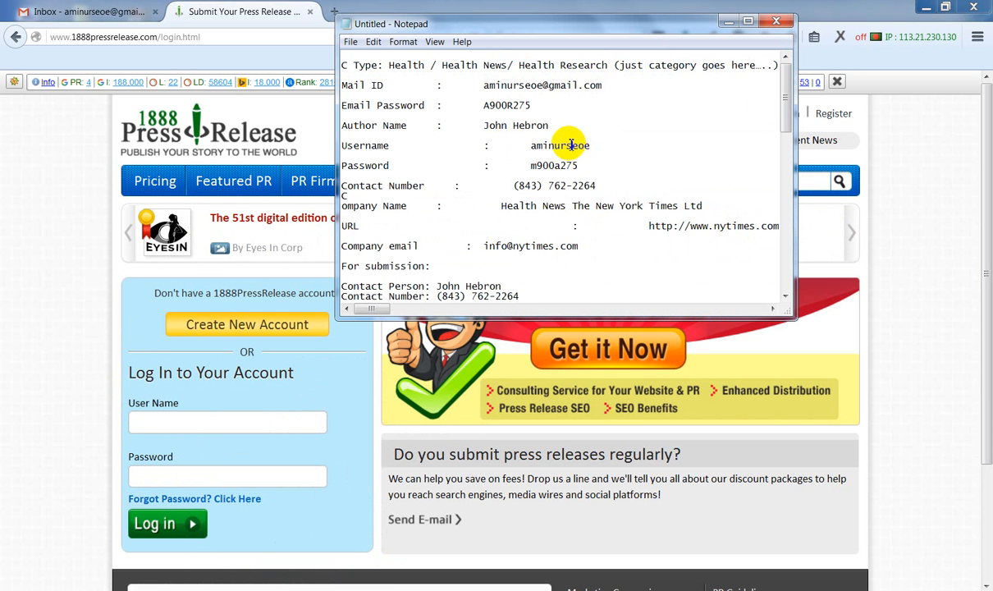
{"action": "double_click", "coordinate": [570, 145]}
{"action": "right_click", "coordinate": [567, 145]}
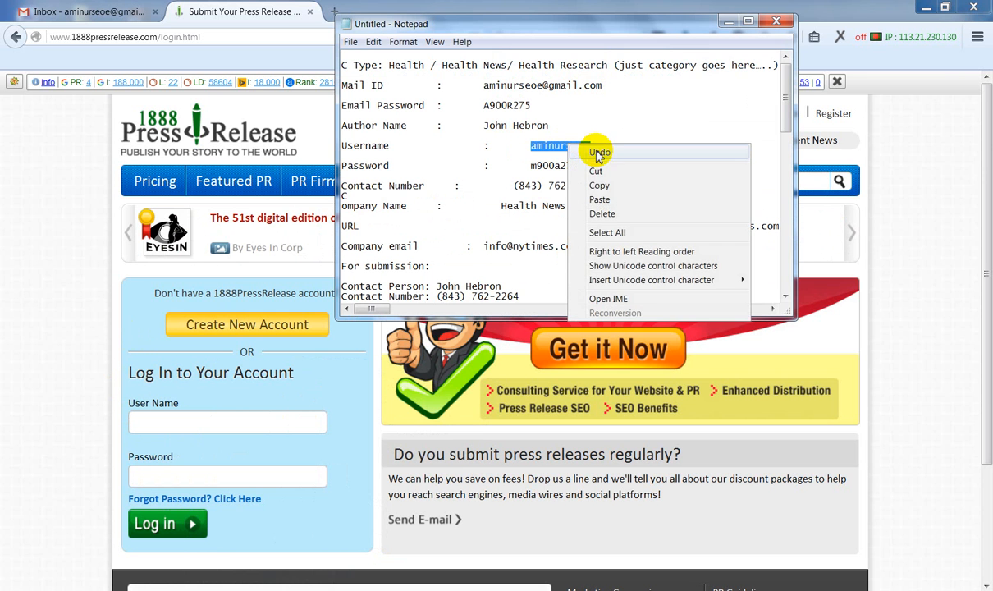
{"action": "left_click", "coordinate": [609, 186]}
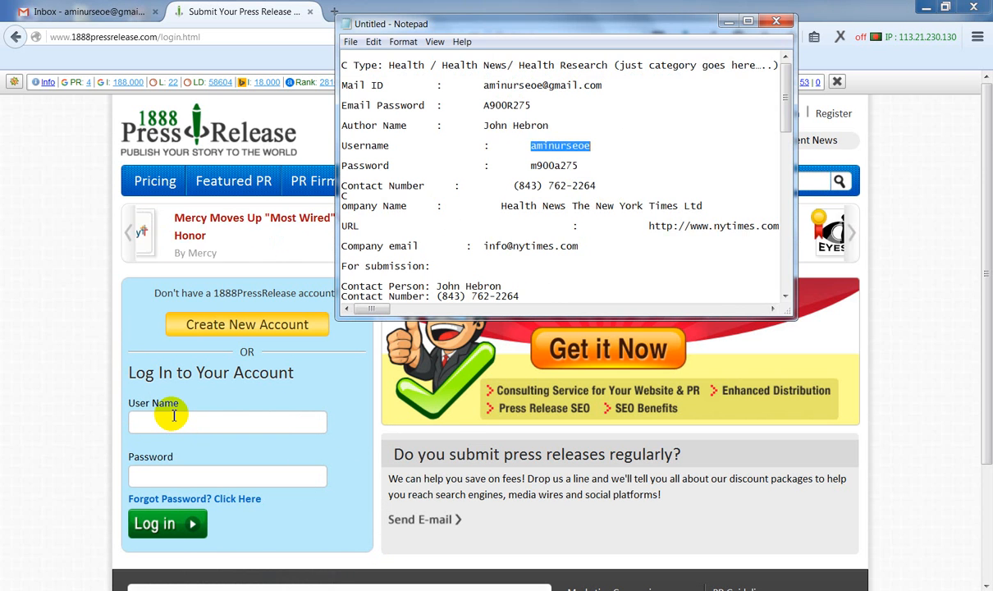
{"action": "left_click", "coordinate": [190, 420]}
{"action": "right_click", "coordinate": [176, 418]}
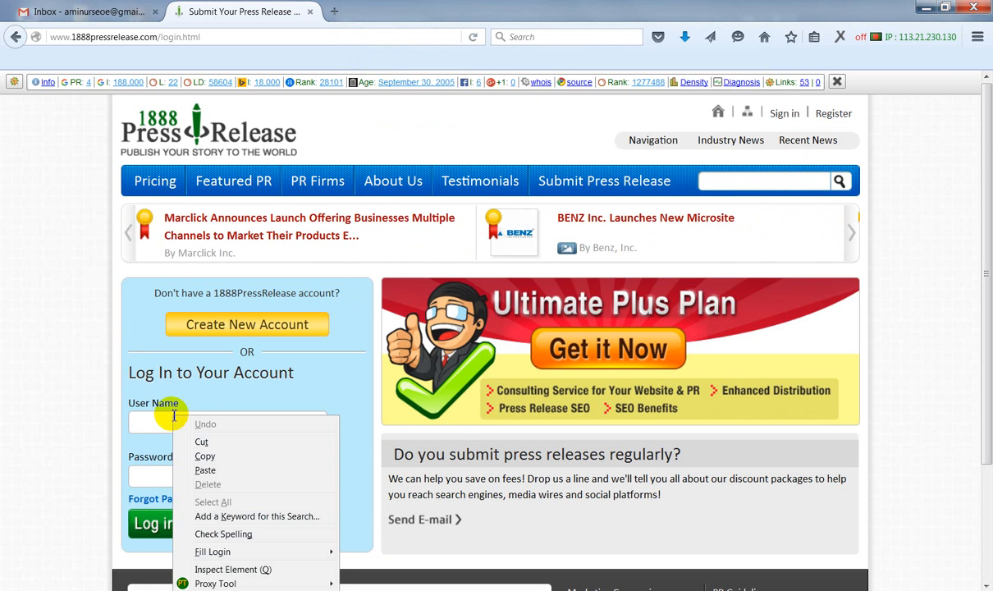
{"action": "left_click", "coordinate": [206, 469]}
Paste the account password copied from the Notepad notes, log in, and dismiss the offer to remember the login.
{"action": "left_click", "coordinate": [193, 478]}
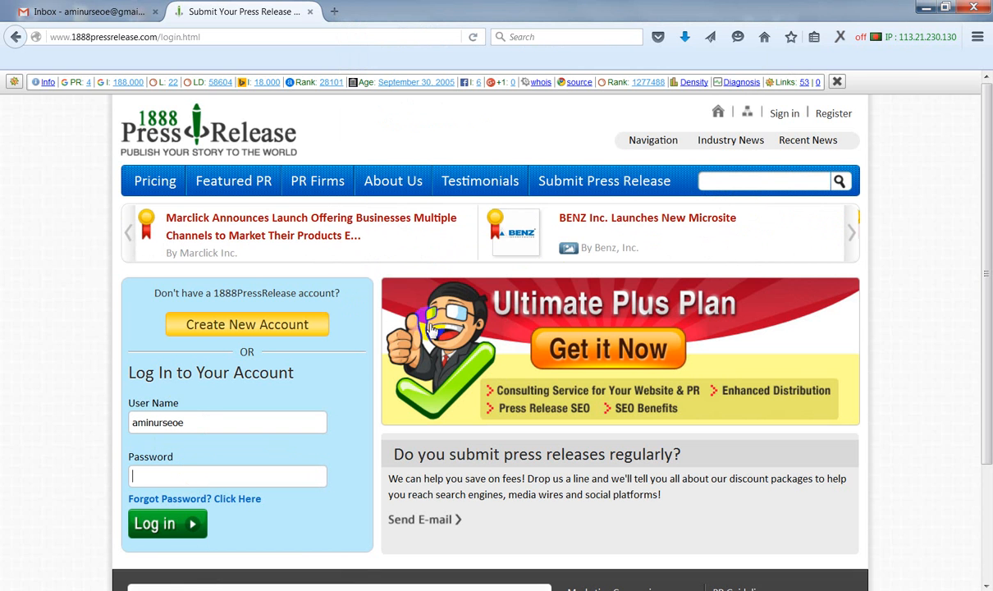
{"action": "key", "text": "alt+Tab"}
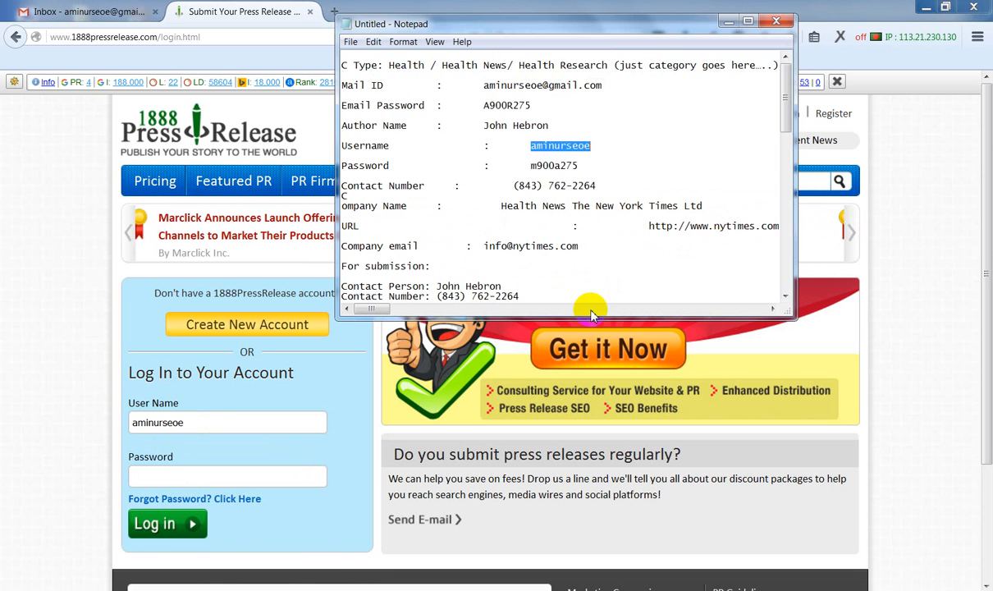
{"action": "double_click", "coordinate": [558, 164]}
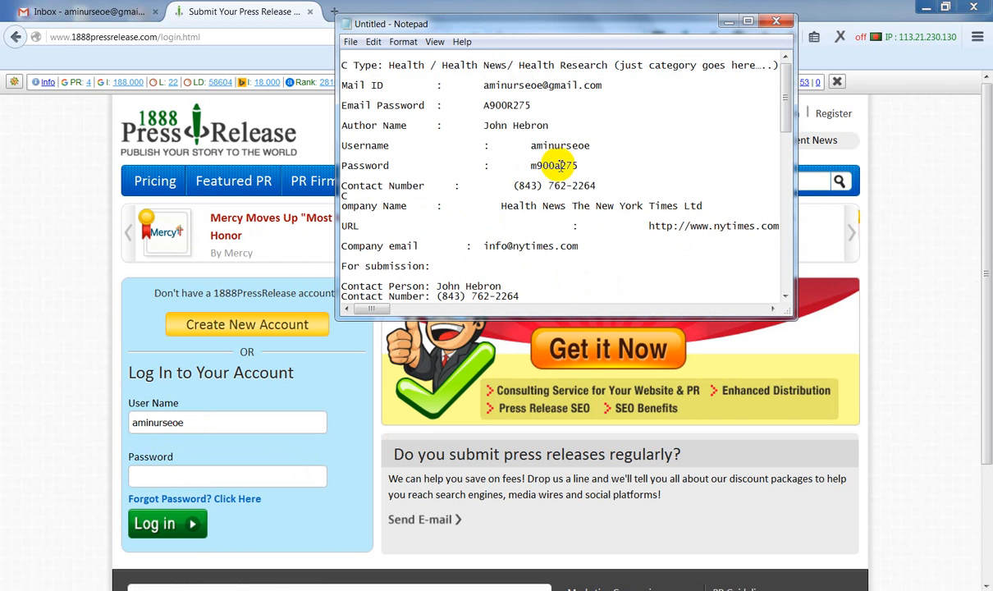
{"action": "right_click", "coordinate": [578, 167]}
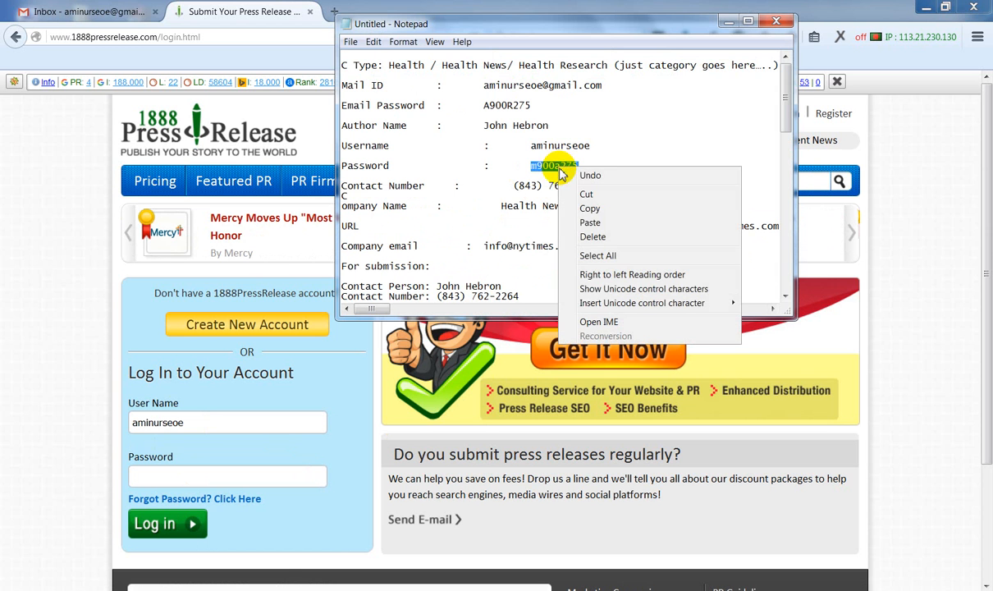
{"action": "left_click", "coordinate": [589, 208]}
{"action": "left_click", "coordinate": [229, 475]}
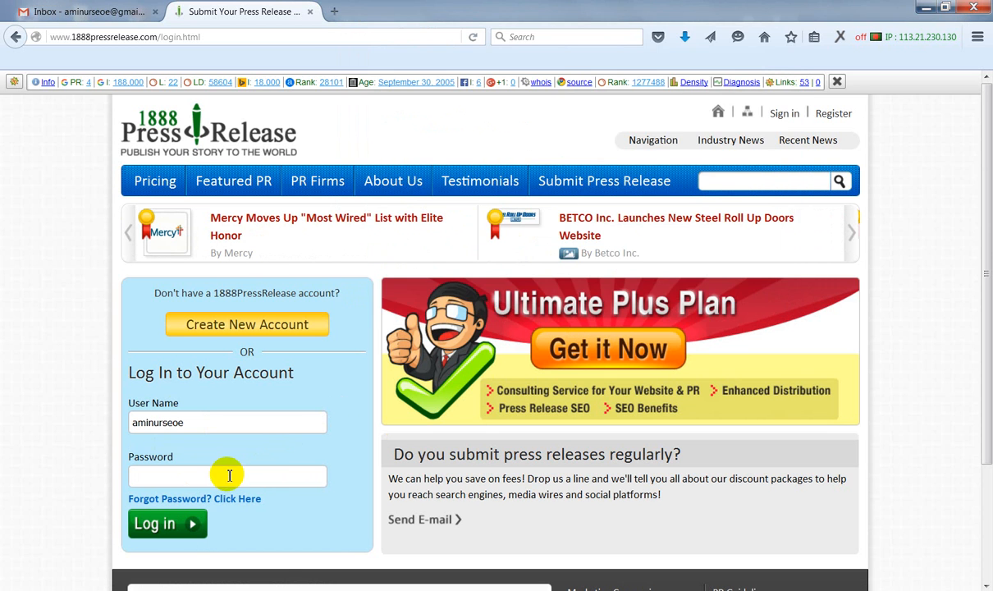
{"action": "right_click", "coordinate": [246, 478]}
{"action": "left_click", "coordinate": [261, 529]}
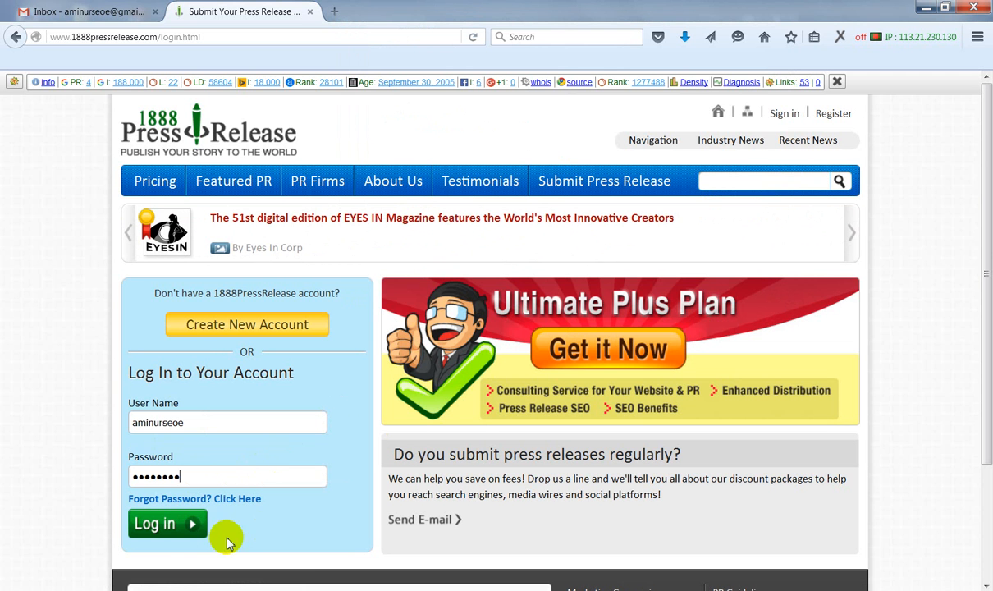
{"action": "left_click", "coordinate": [161, 530]}
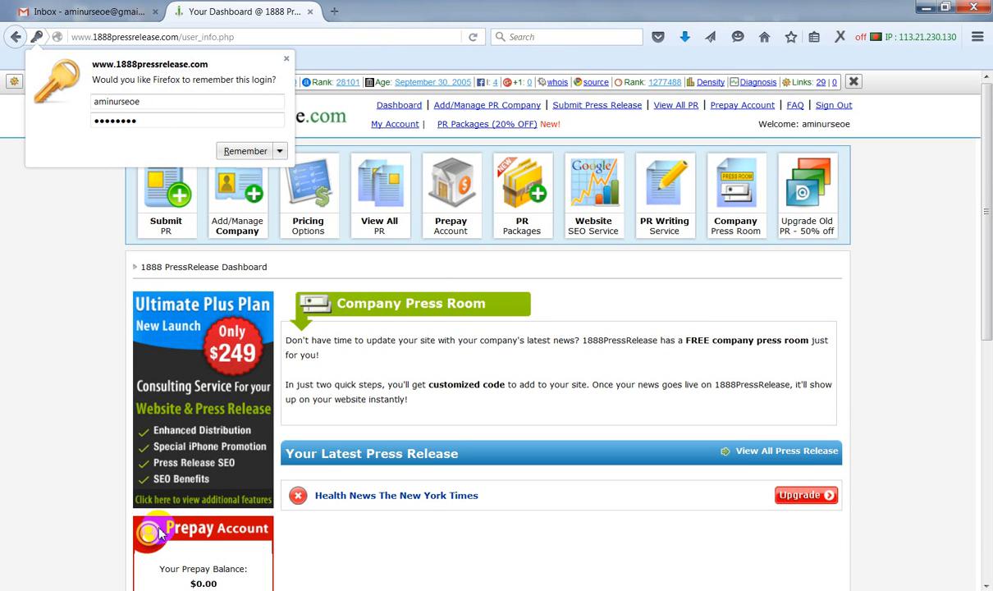
{"action": "left_click", "coordinate": [286, 59]}
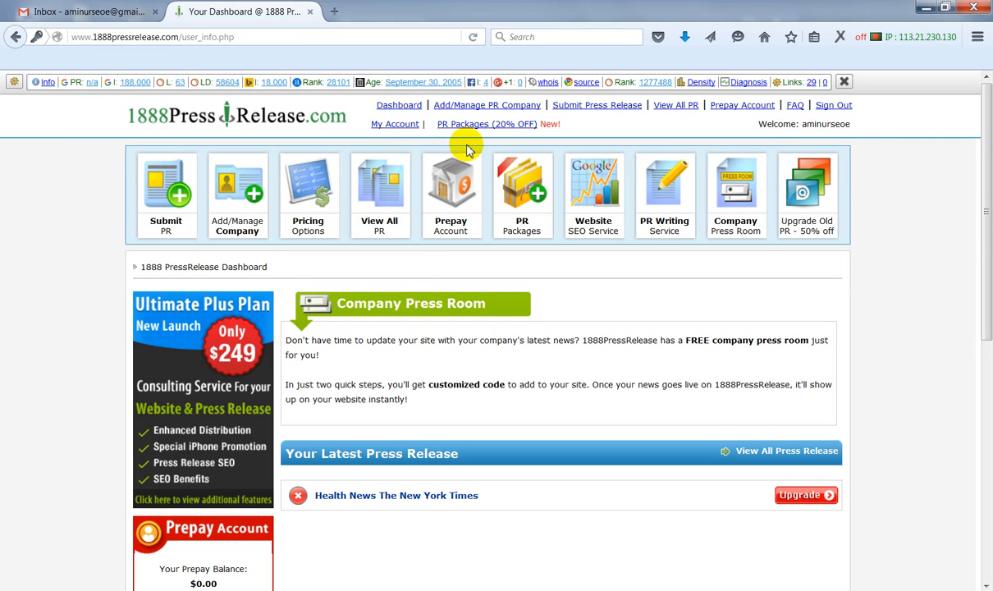
Open the press release submission form and look through the submission details in the Notepad notes.
{"action": "left_click", "coordinate": [606, 108]}
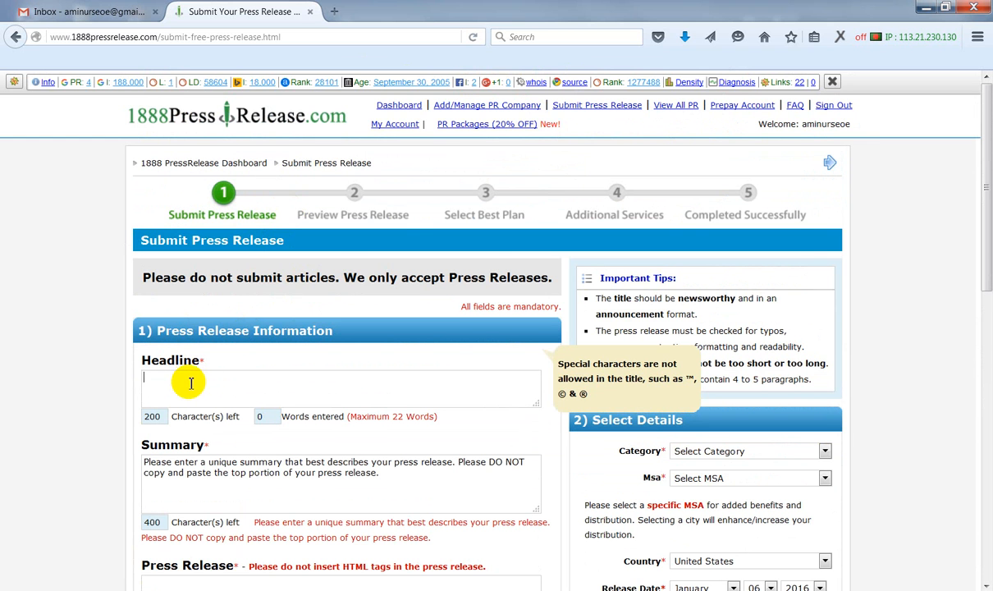
{"action": "key", "text": "alt+Tab"}
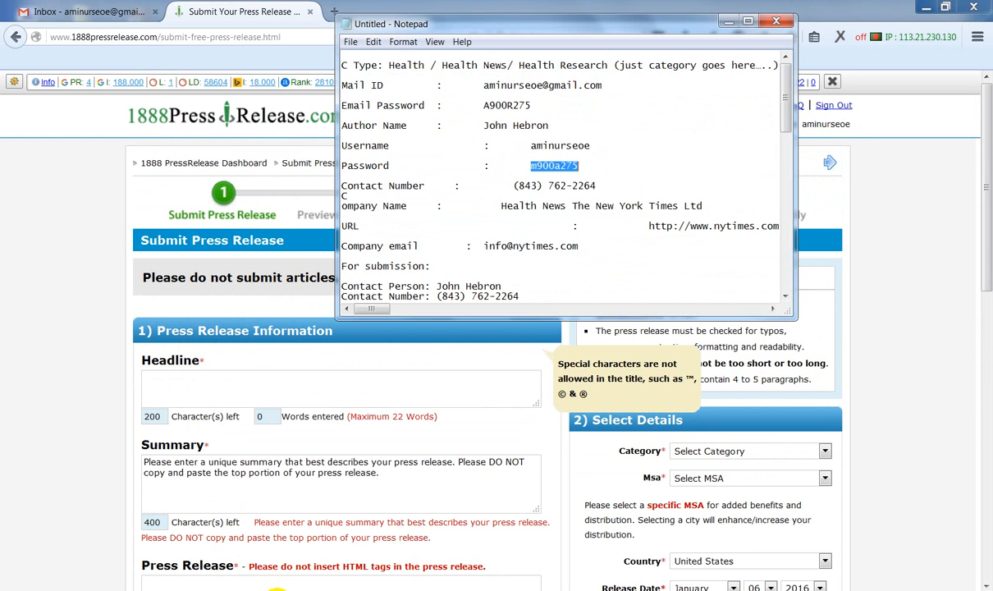
{"action": "scroll", "coordinate": [469, 234], "scroll_direction": "down", "scroll_amount": 3}
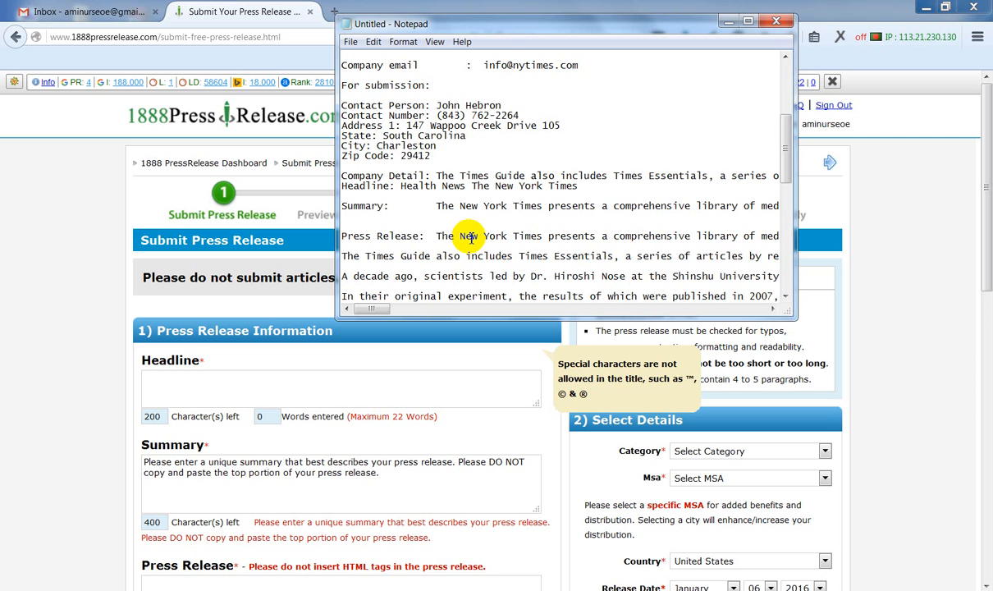
{"action": "scroll", "coordinate": [443, 221], "scroll_direction": "down", "scroll_amount": 4}
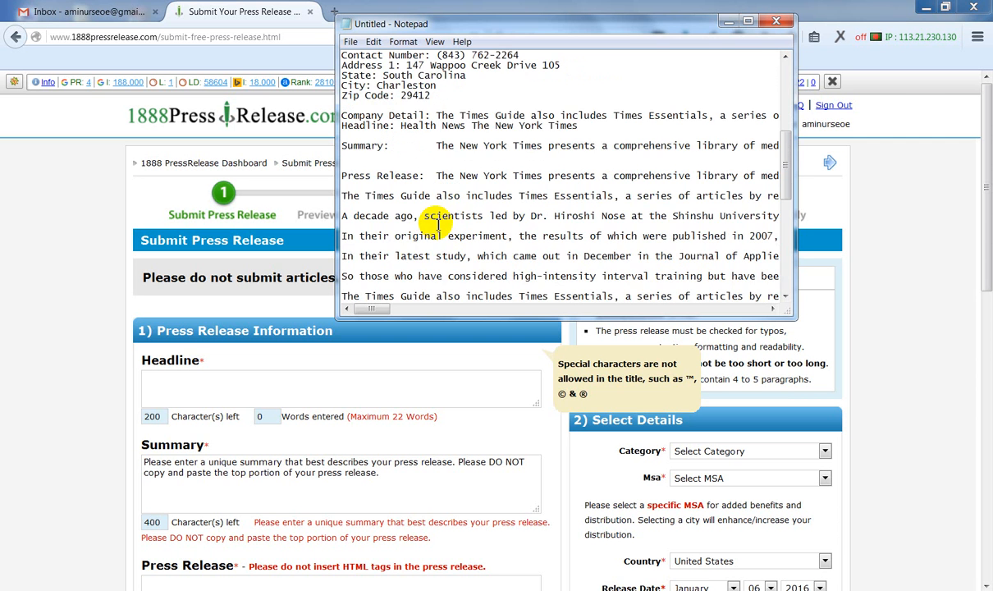
{"action": "scroll", "coordinate": [437, 223], "scroll_direction": "down", "scroll_amount": 2}
{"action": "scroll", "coordinate": [437, 224], "scroll_direction": "down", "scroll_amount": 1}
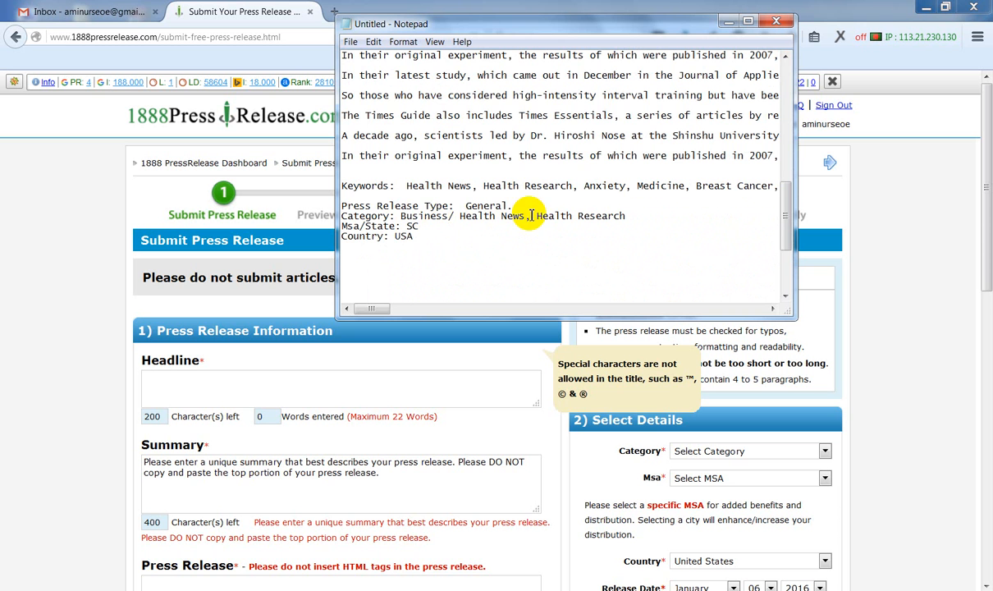
Fill in the Headline with "Health News The New York Times" copied from the Notepad notes.
{"action": "scroll", "coordinate": [515, 160], "scroll_direction": "up", "scroll_amount": 6}
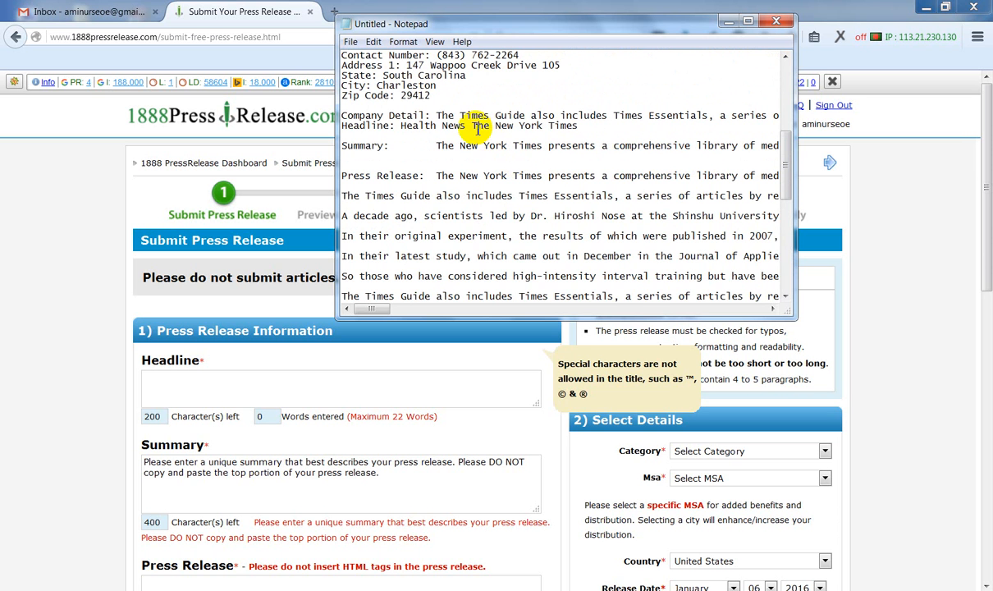
{"action": "scroll", "coordinate": [469, 137], "scroll_direction": "up", "scroll_amount": 1}
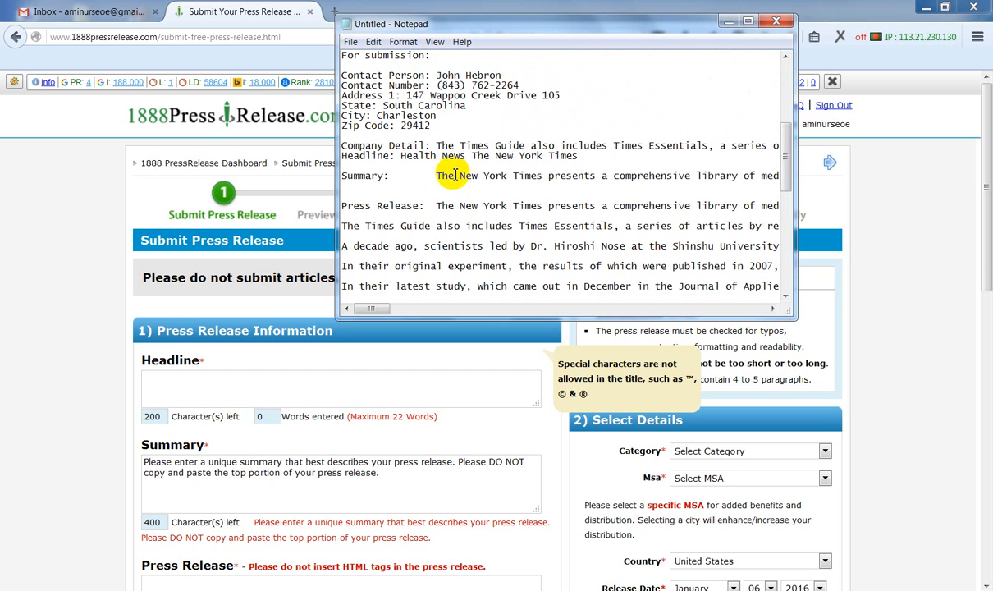
{"action": "mouse_move", "coordinate": [401, 155]}
{"action": "left_mouse_down"}
{"action": "mouse_move", "coordinate": [564, 152]}
{"action": "mouse_move", "coordinate": [557, 158]}
{"action": "left_mouse_up"}
{"action": "right_click", "coordinate": [557, 158]}
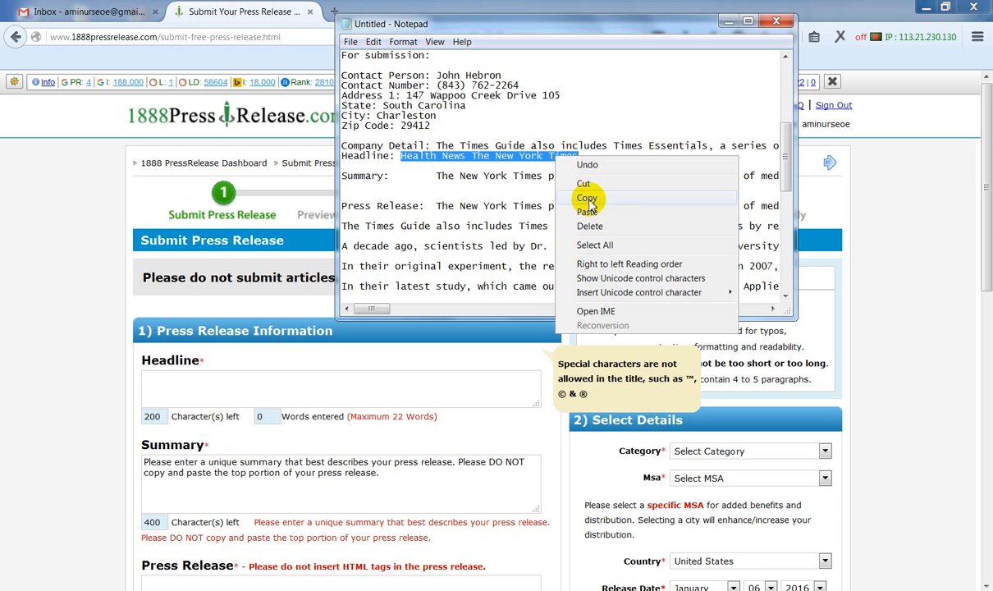
{"action": "left_click", "coordinate": [589, 201]}
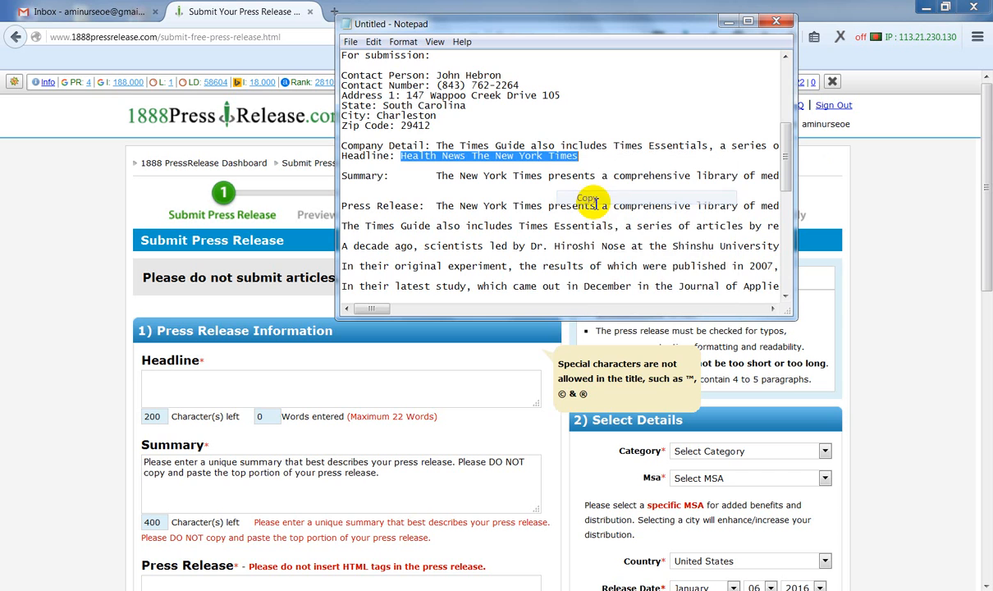
{"action": "left_click", "coordinate": [163, 387]}
{"action": "right_click", "coordinate": [163, 387]}
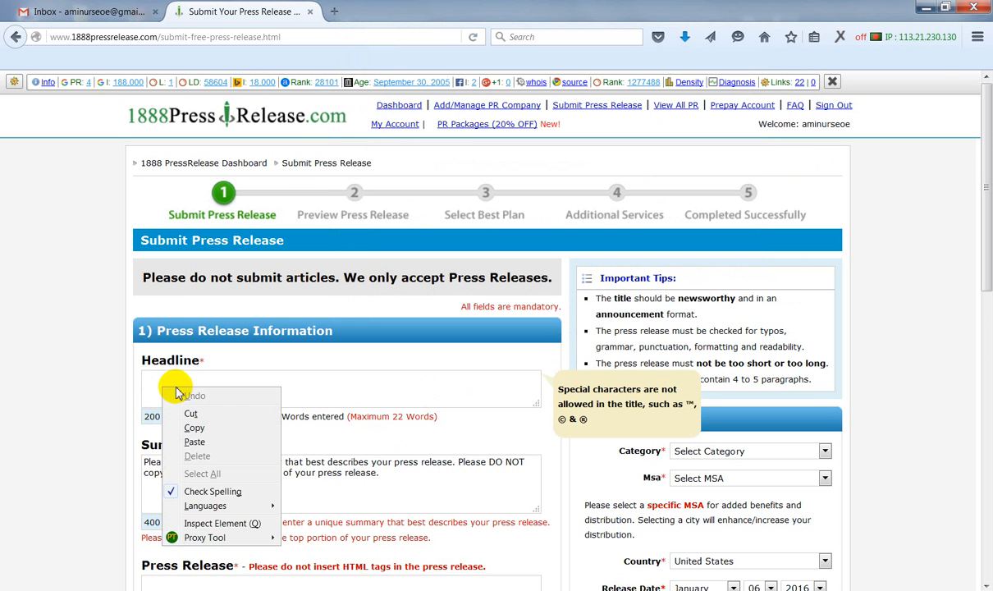
{"action": "left_click", "coordinate": [197, 441]}
Clear the placeholder text from the Summary field of the press release form.
{"action": "scroll", "coordinate": [302, 423], "scroll_direction": "down", "scroll_amount": 2}
{"action": "triple_click", "coordinate": [385, 399]}
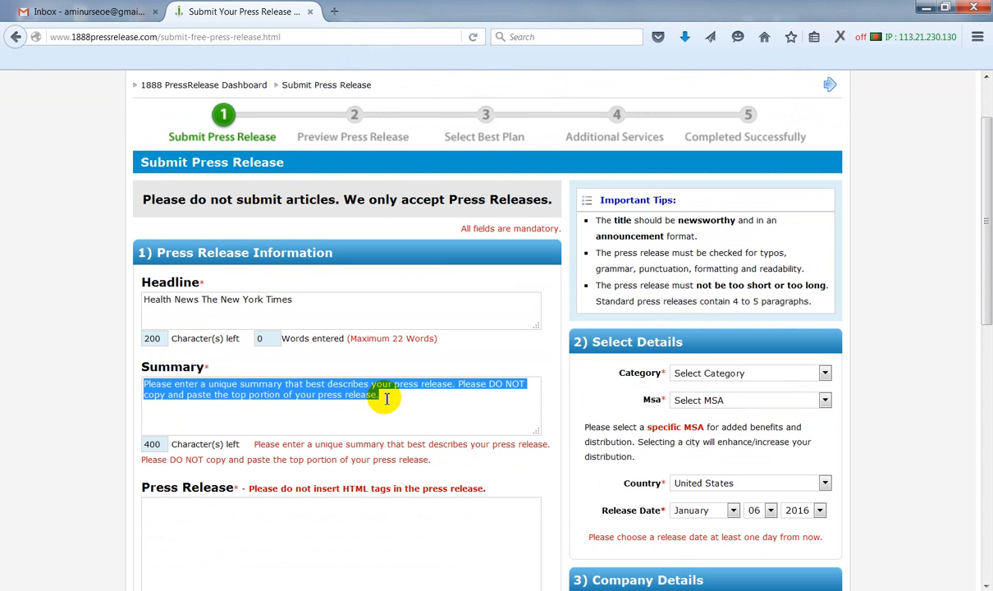
{"action": "key", "text": "BackSpace"}
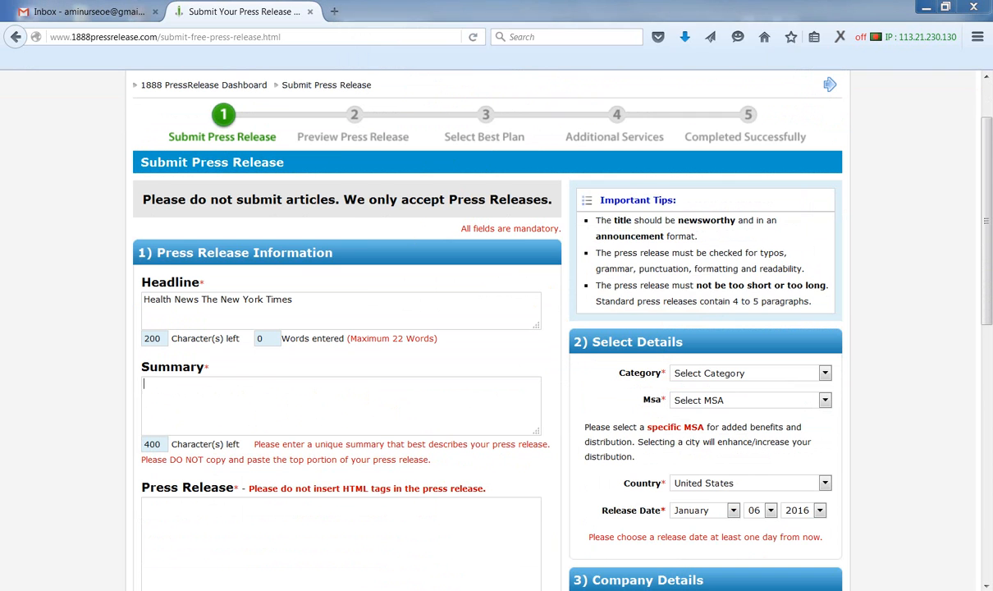
Fill in the Summary with the Notepad summary text starting "The New York Times presents a comprehensive library of medical topics".
{"action": "key", "text": "alt+Tab"}
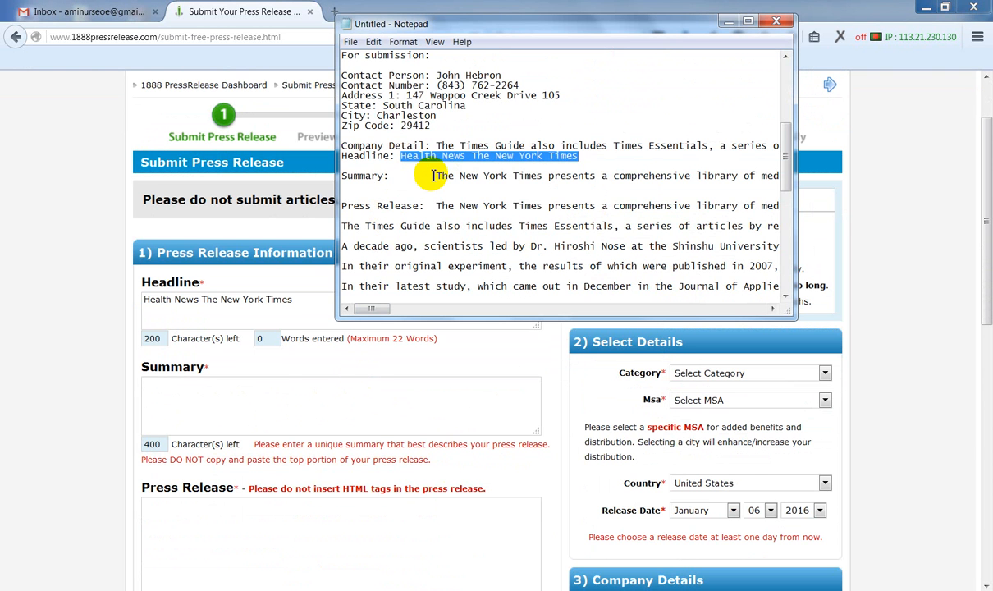
{"action": "left_click_drag", "start_coordinate": [438, 175], "coordinate": [342, 174]}
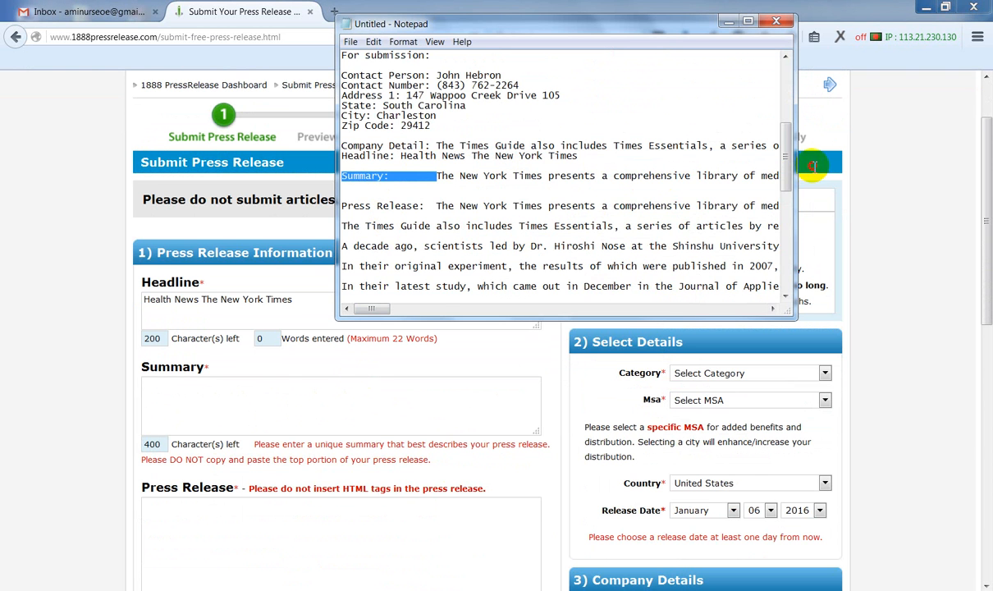
{"action": "left_click_drag", "start_coordinate": [811, 166], "coordinate": [802, 180]}
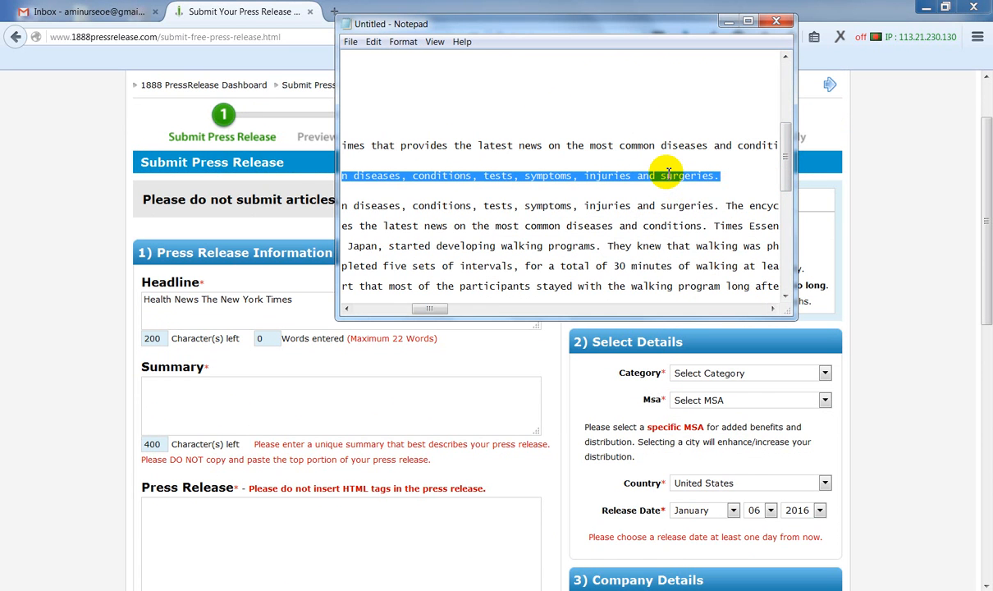
{"action": "left_click", "coordinate": [202, 400]}
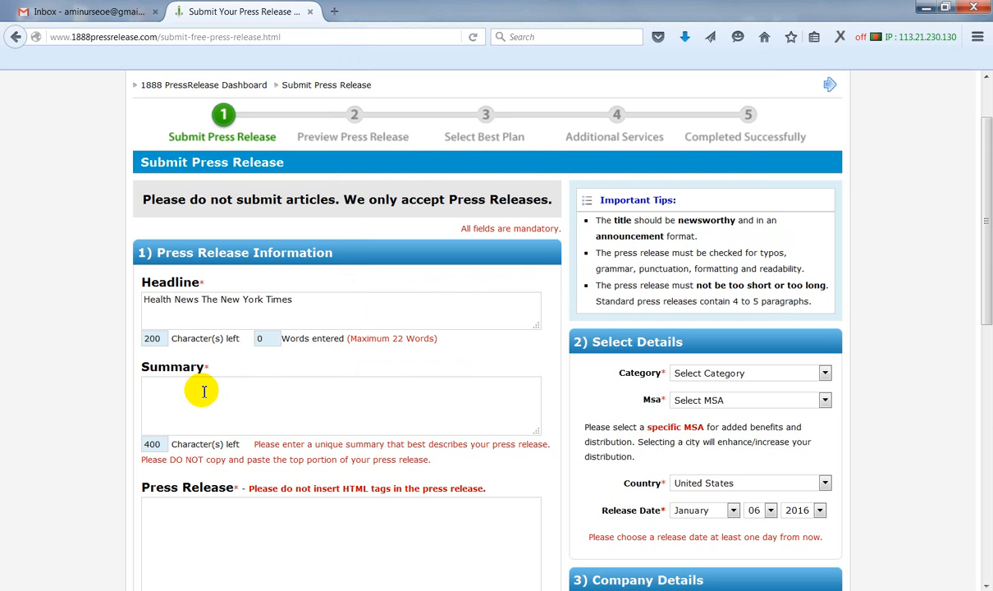
{"action": "key", "text": "ctrl+v"}
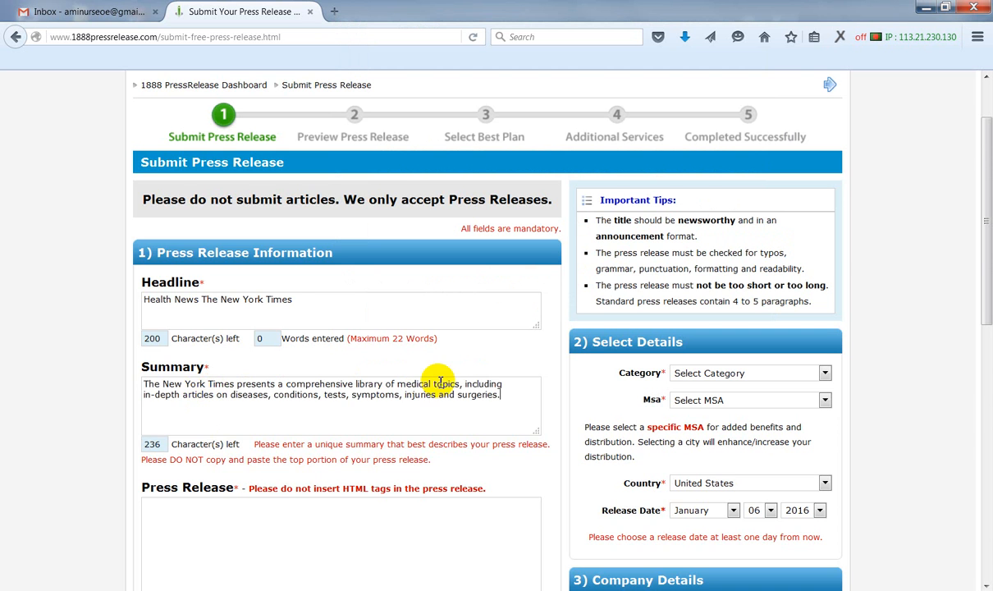
Fill in the Press Release body with all the press release paragraphs copied from the Notepad notes, stopping before the Keywords line.
{"action": "scroll", "coordinate": [388, 470], "scroll_direction": "down", "scroll_amount": 3}
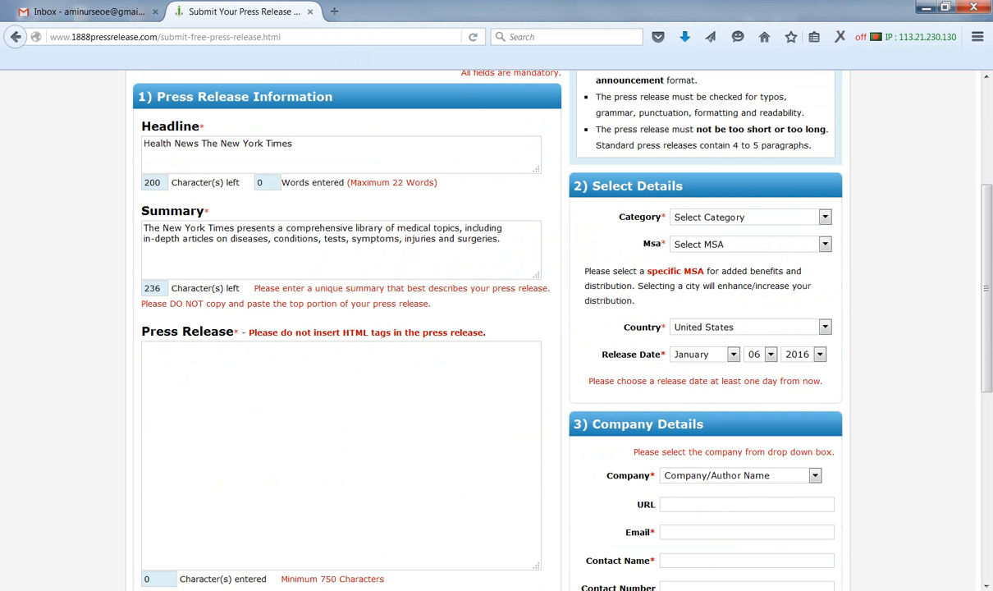
{"action": "left_click", "coordinate": [253, 590]}
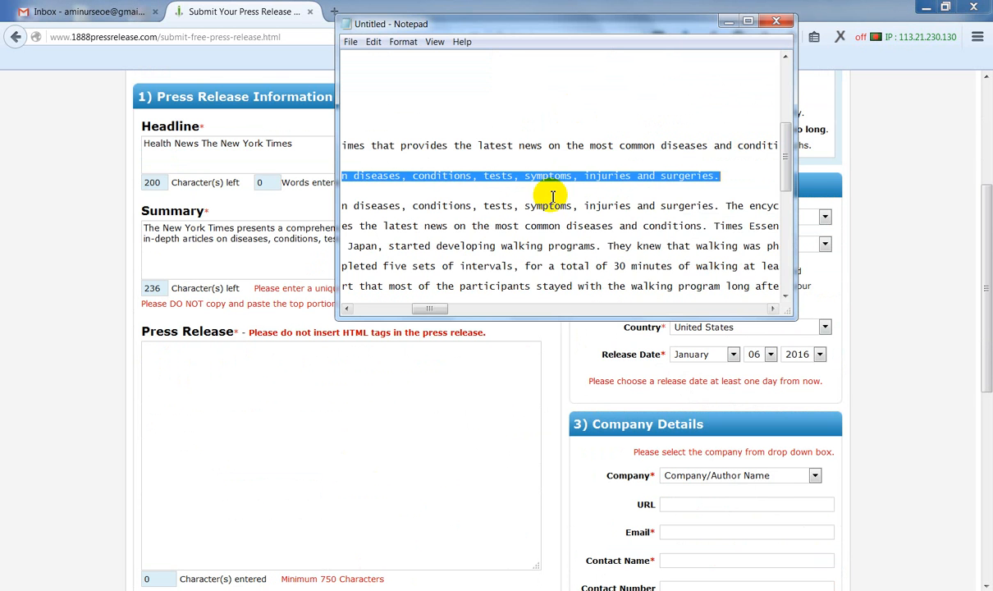
{"action": "left_click", "coordinate": [507, 175]}
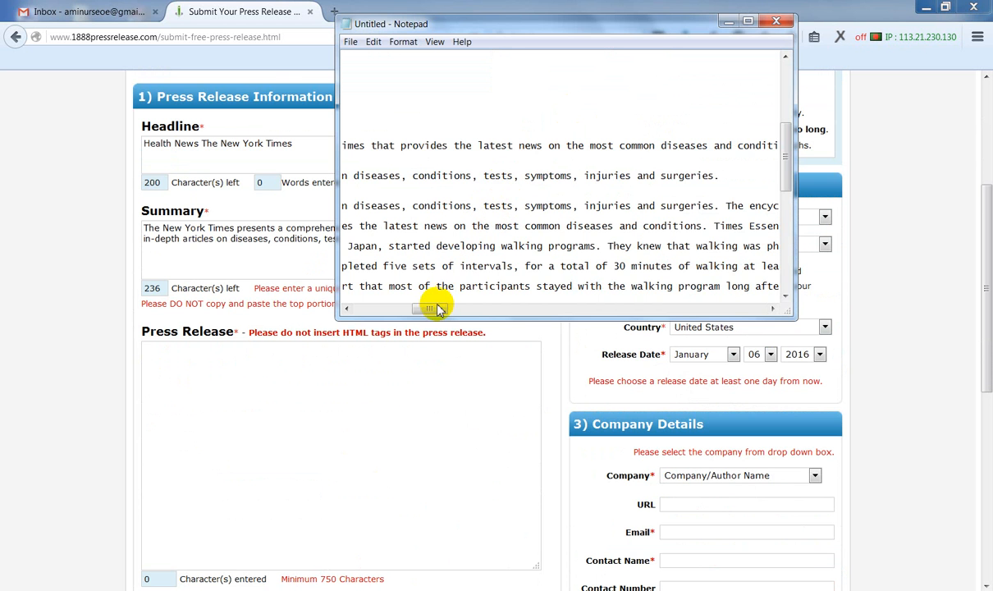
{"action": "left_click_drag", "start_coordinate": [439, 309], "coordinate": [387, 308]}
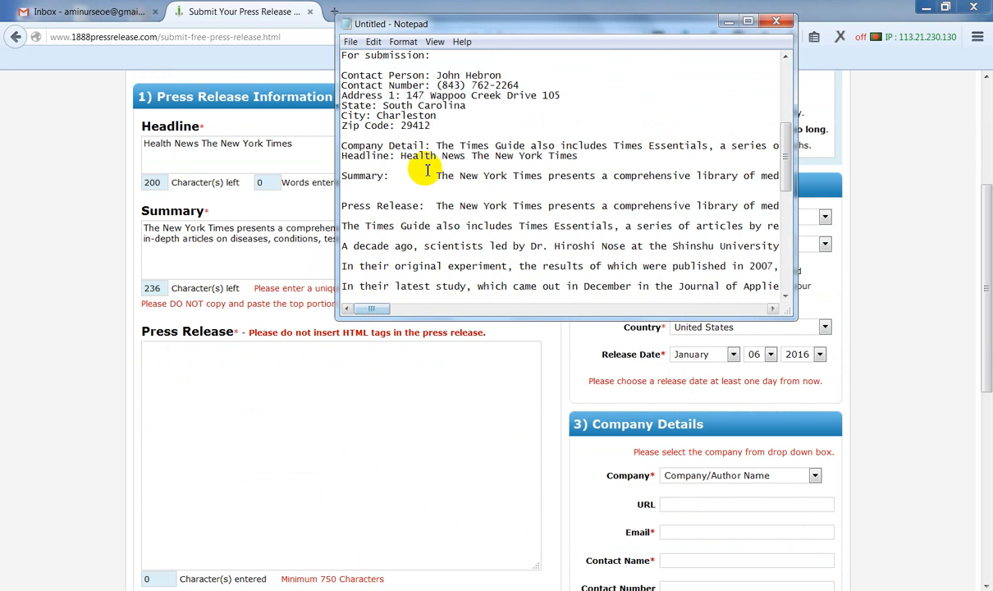
{"action": "mouse_move", "coordinate": [439, 207]}
{"action": "left_mouse_down"}
{"action": "mouse_move", "coordinate": [472, 354]}
{"action": "mouse_move", "coordinate": [505, 345]}
{"action": "mouse_move", "coordinate": [603, 221]}
{"action": "mouse_move", "coordinate": [589, 85]}
{"action": "mouse_move", "coordinate": [598, 38]}
{"action": "mouse_move", "coordinate": [581, 225]}
{"action": "mouse_move", "coordinate": [603, 248]}
{"action": "left_mouse_up"}
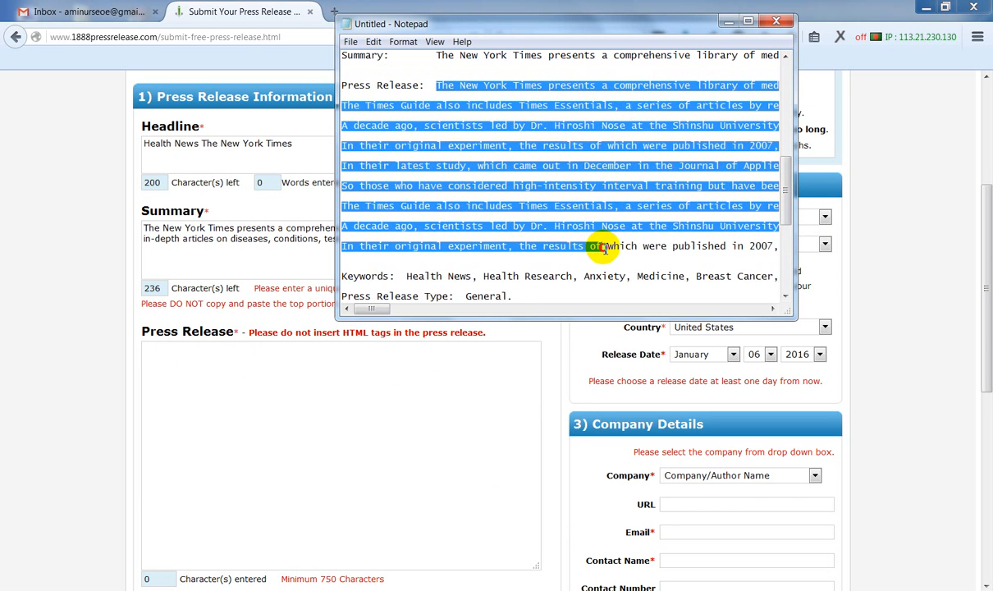
{"action": "left_click_drag", "start_coordinate": [604, 248], "coordinate": [759, 256]}
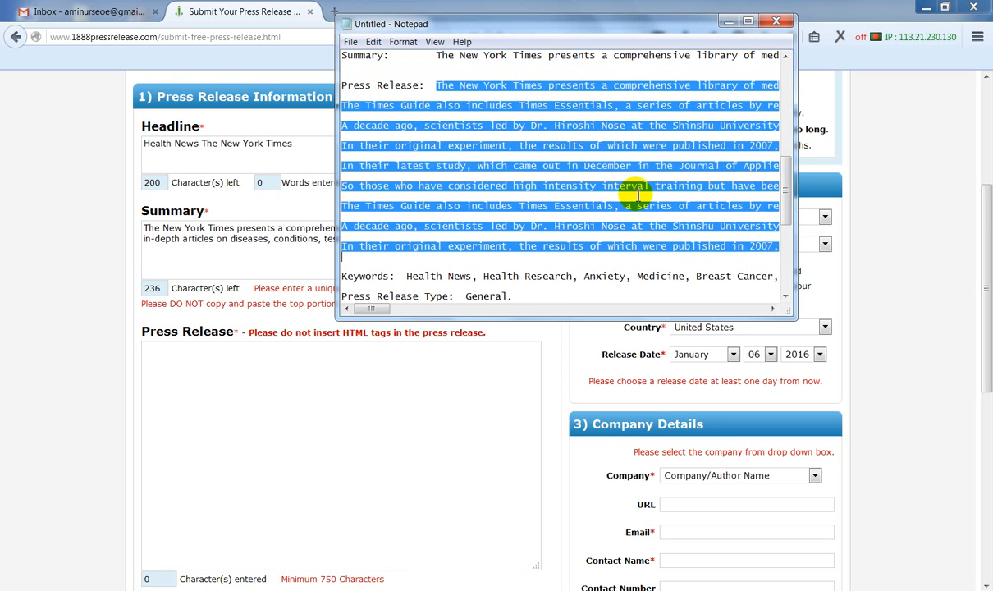
{"action": "left_click", "coordinate": [190, 367]}
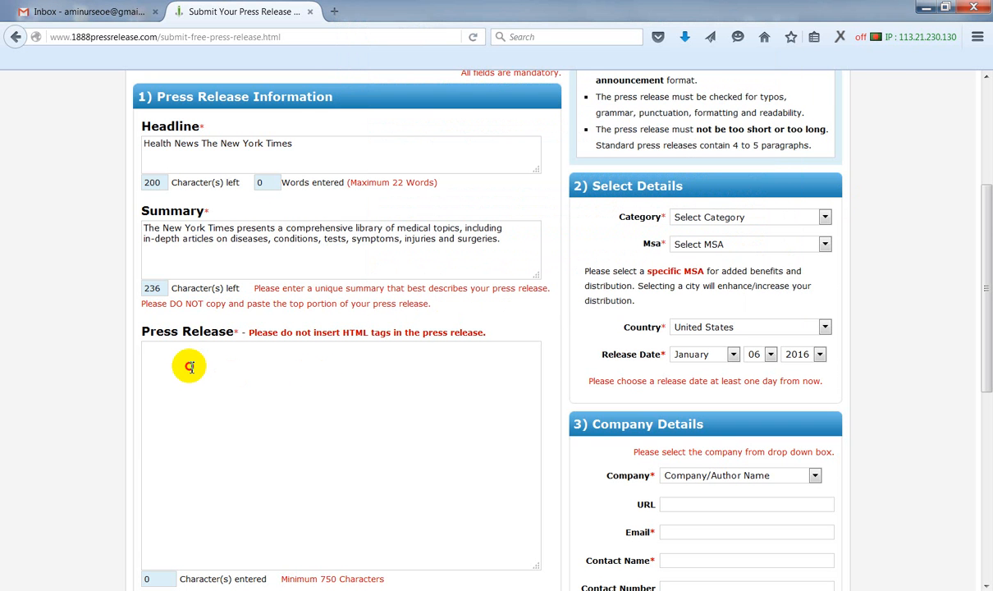
{"action": "key", "text": "ctrl+v"}
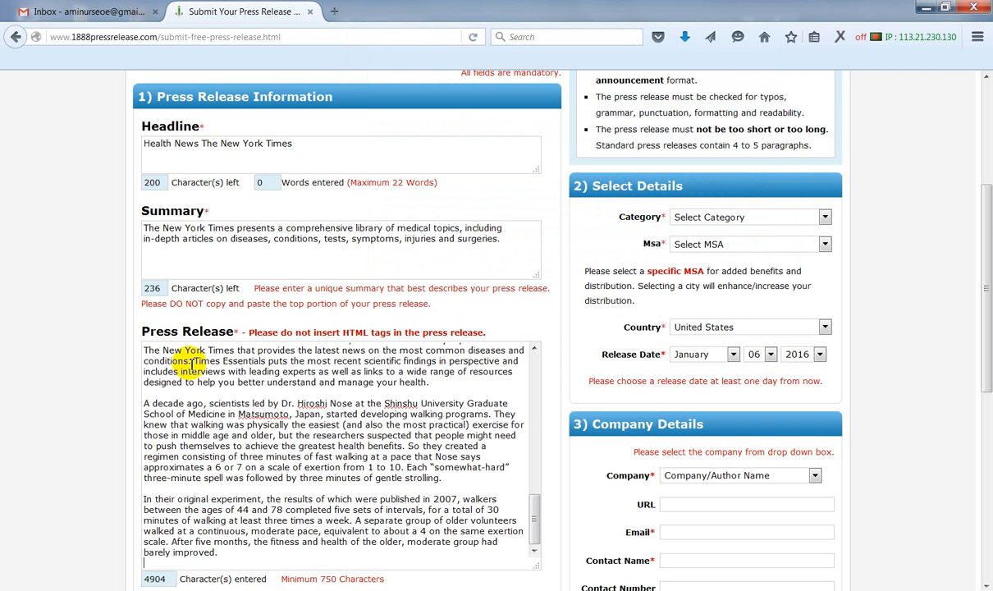
Fill in the Keywords with "Health News, Health Research, Anxiety, Medicine, Breast Cancer, Ebola Virus." copied from the Notepad notes.
{"action": "scroll", "coordinate": [316, 418], "scroll_direction": "down", "scroll_amount": 3}
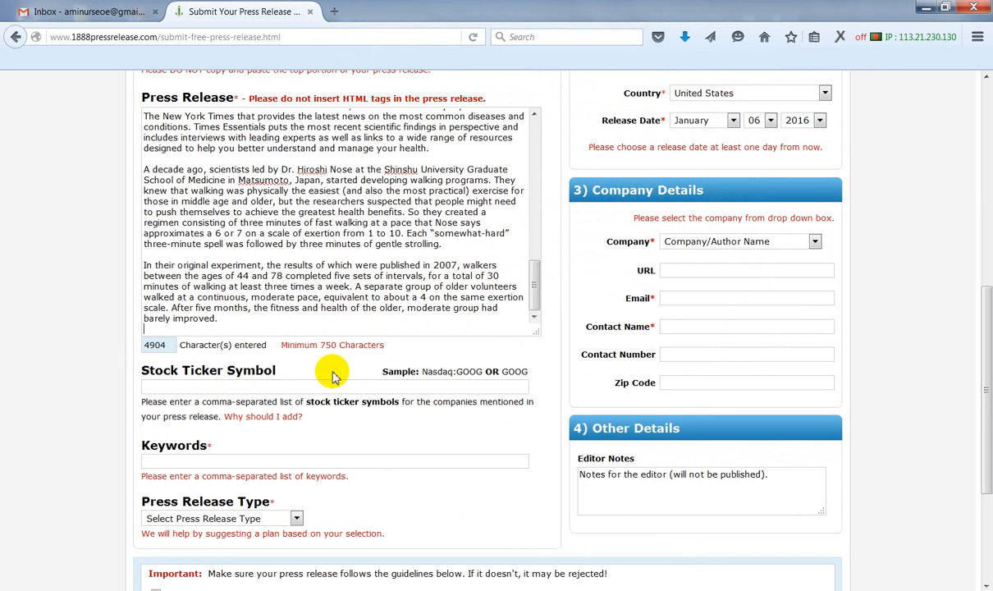
{"action": "scroll", "coordinate": [383, 428], "scroll_direction": "down", "scroll_amount": 2}
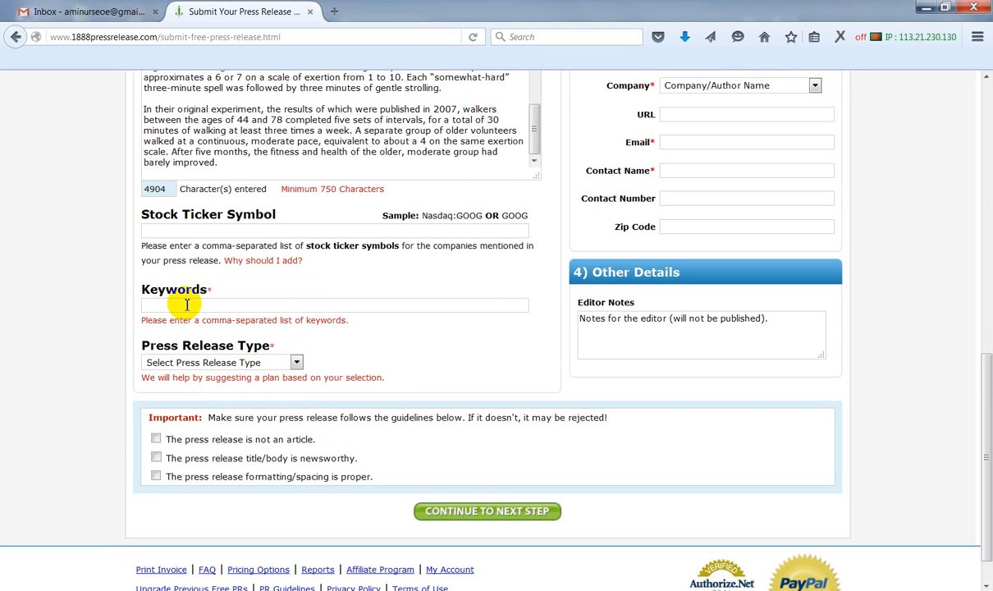
{"action": "left_click", "coordinate": [231, 590]}
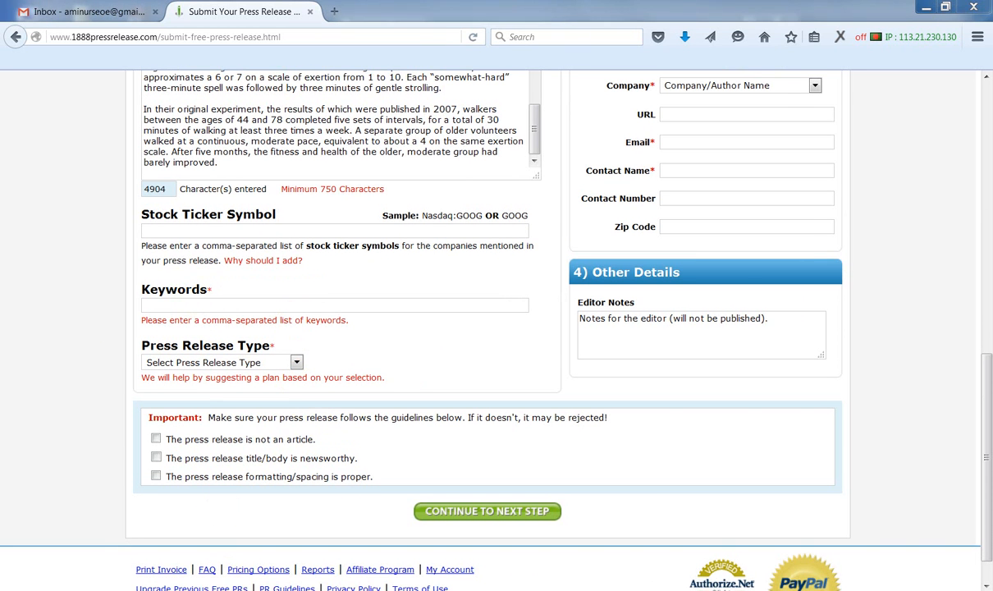
{"action": "left_click_drag", "start_coordinate": [407, 276], "coordinate": [811, 272]}
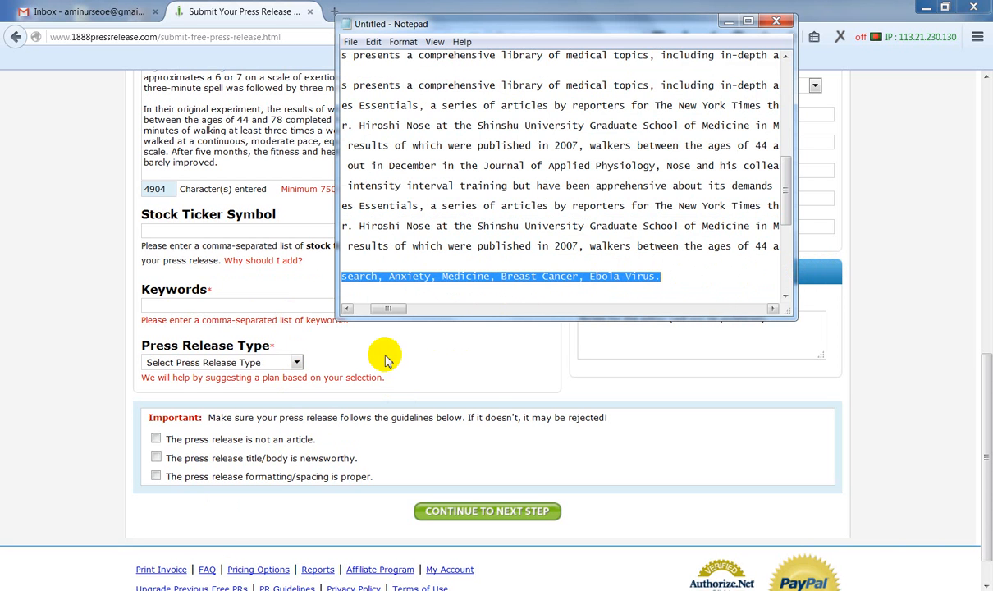
{"action": "left_click", "coordinate": [166, 305]}
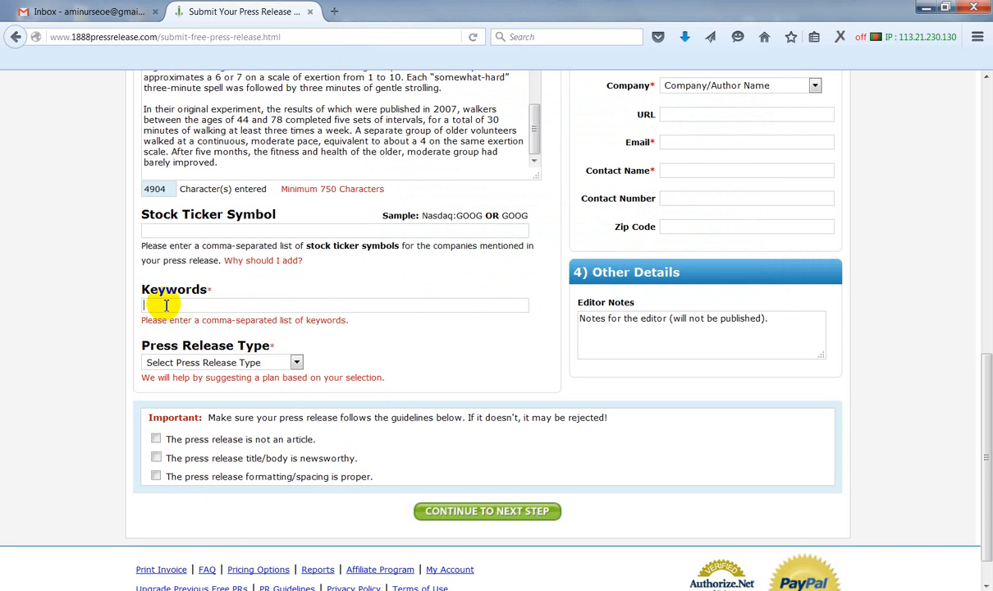
{"action": "type", "text": "Health News, Health Research, Anxiety, Medicine, Breast Cancer, Ebola Virus."}
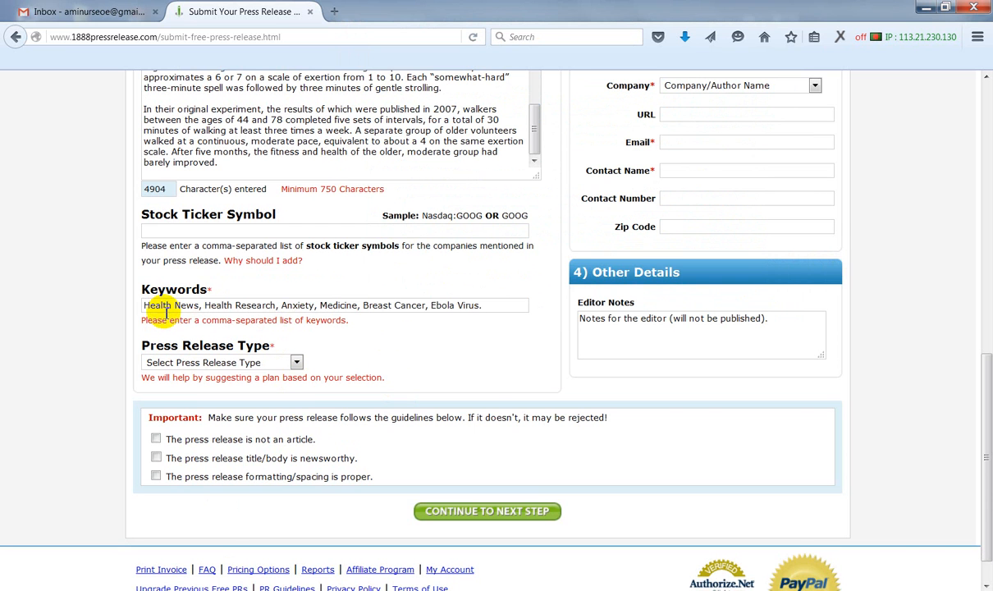
Set the Press Release Type to General Press Release and the Category to News & Talk Shows.
{"action": "left_click", "coordinate": [297, 364]}
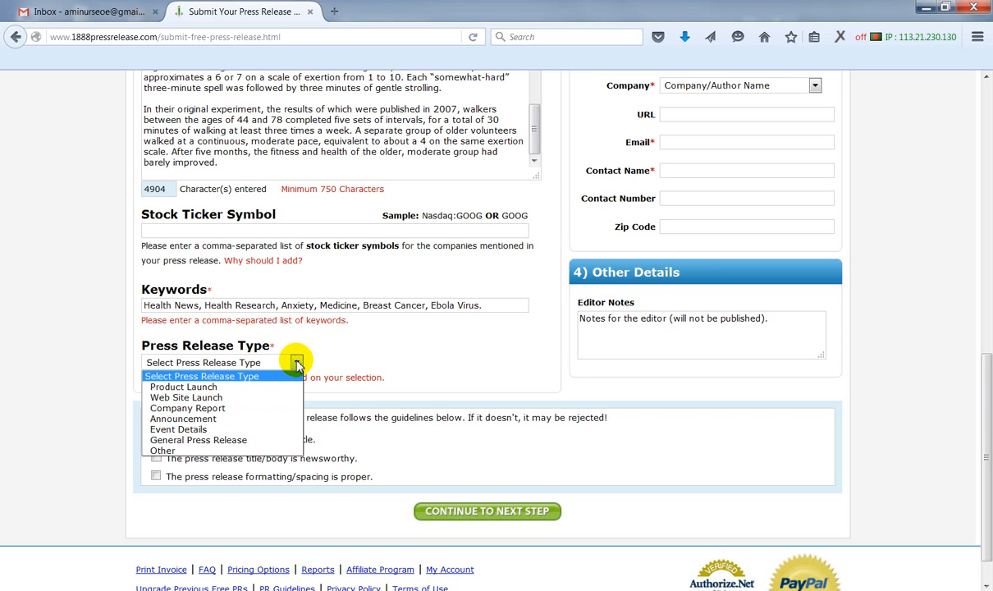
{"action": "left_click", "coordinate": [220, 439]}
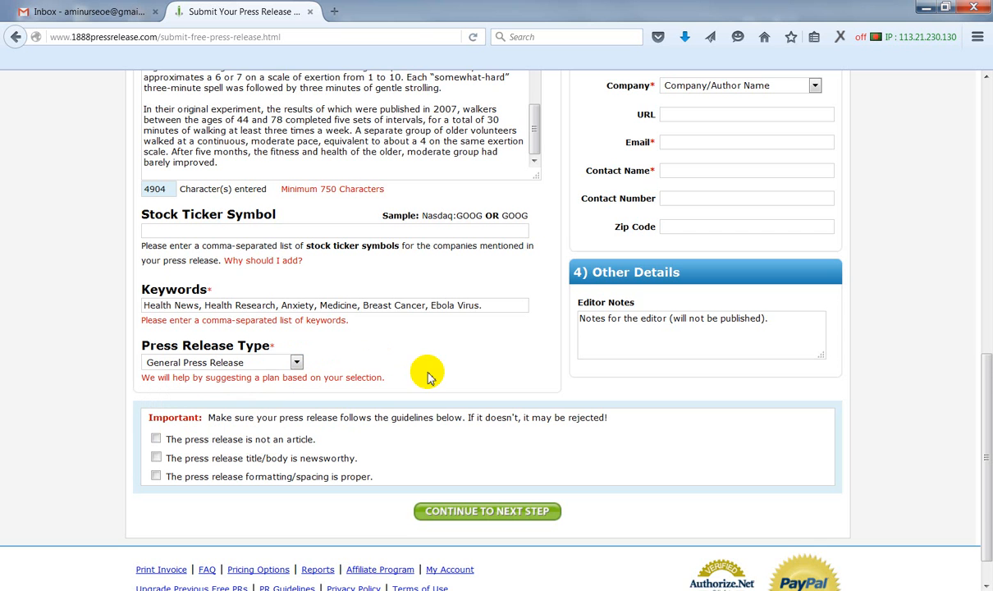
{"action": "scroll", "coordinate": [427, 372], "scroll_direction": "down", "scroll_amount": 1}
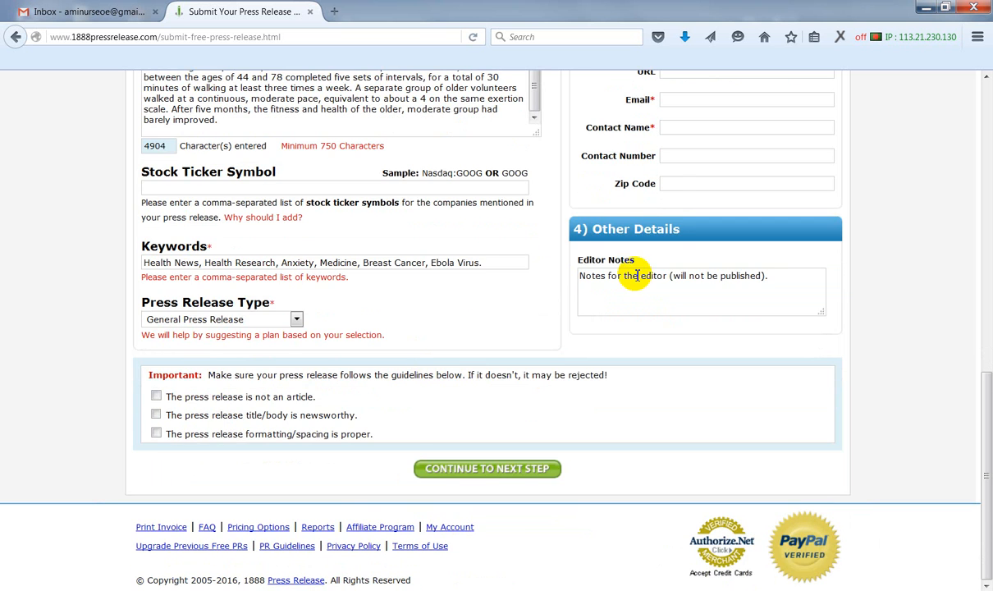
{"action": "scroll", "coordinate": [648, 237], "scroll_direction": "up", "scroll_amount": 5}
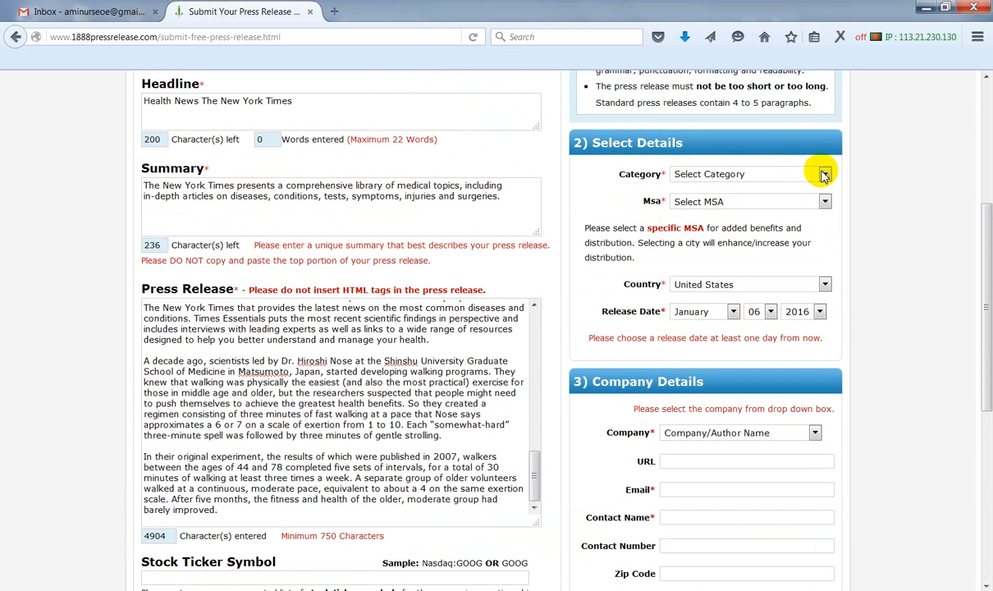
{"action": "left_click", "coordinate": [825, 175]}
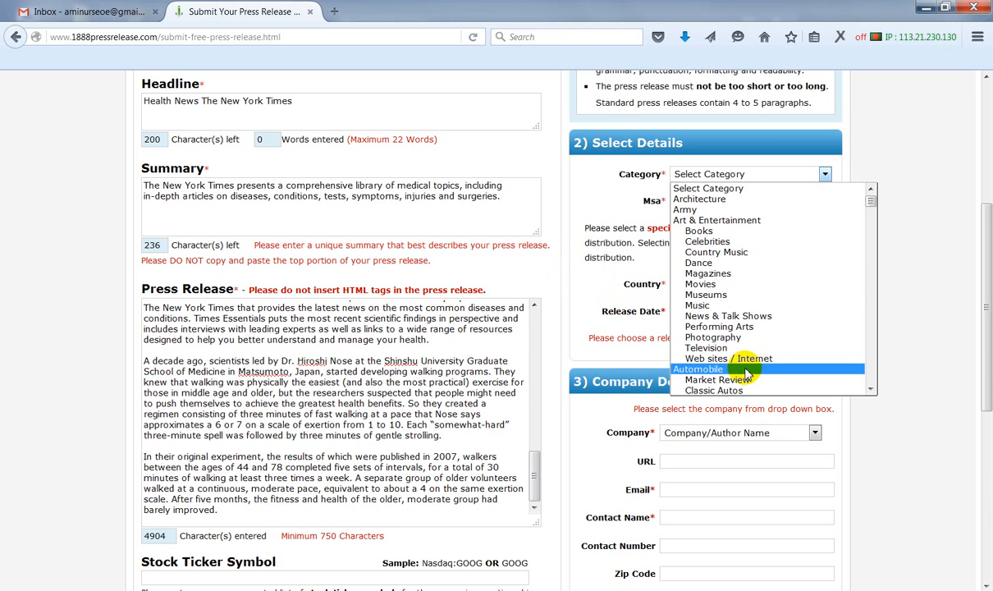
{"action": "left_click", "coordinate": [753, 318]}
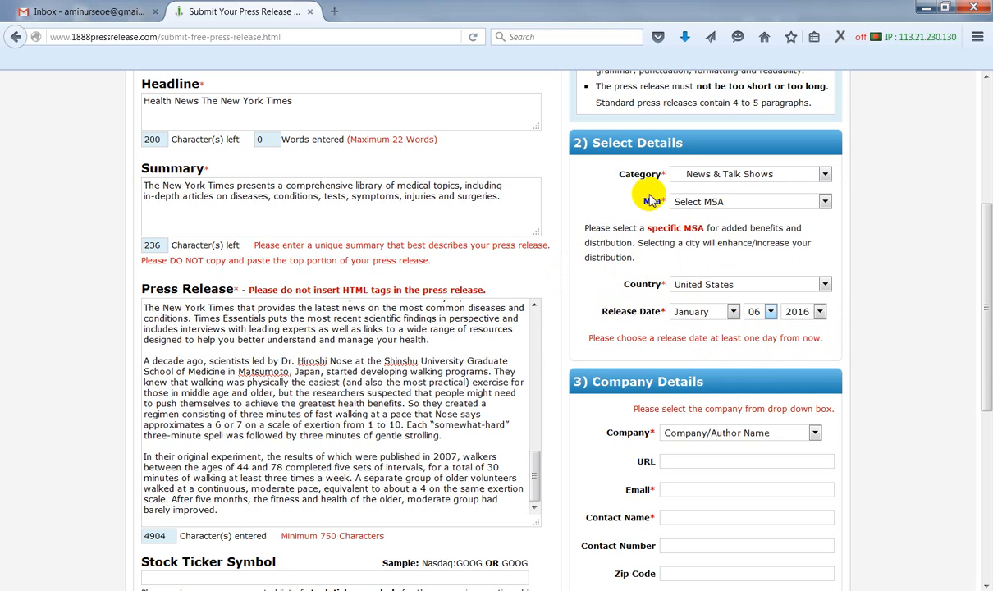
Check the contact's city and state in the Notepad notes for the Msa selection, and return to the form.
{"action": "left_click", "coordinate": [824, 203]}
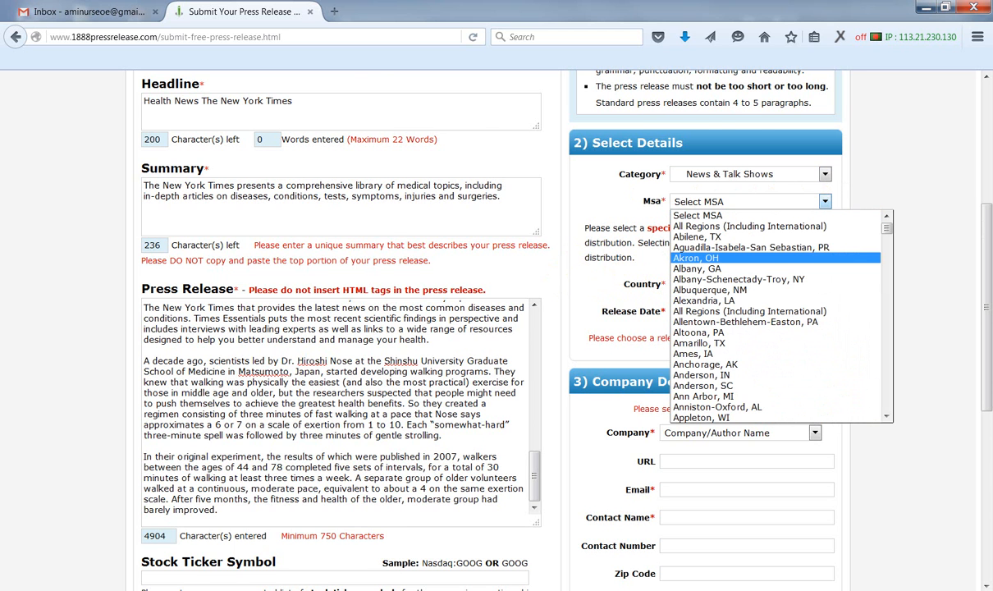
{"action": "left_click", "coordinate": [254, 589]}
{"action": "scroll", "coordinate": [473, 264], "scroll_direction": "down", "scroll_amount": 3}
{"action": "scroll", "coordinate": [473, 246], "scroll_direction": "up", "scroll_amount": 5}
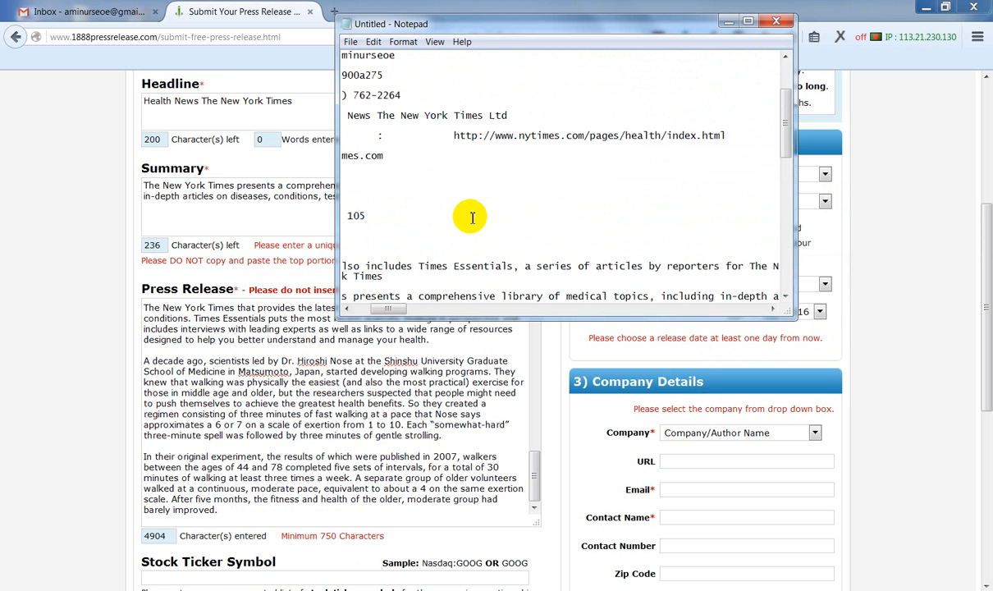
{"action": "left_click_drag", "start_coordinate": [346, 310], "coordinate": [346, 310]}
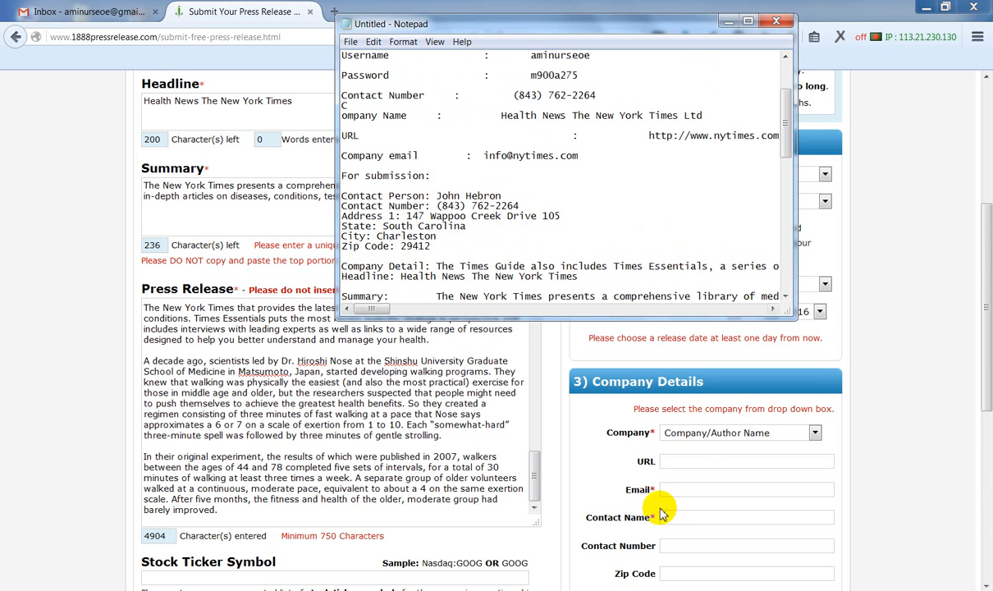
{"action": "left_click", "coordinate": [727, 22]}
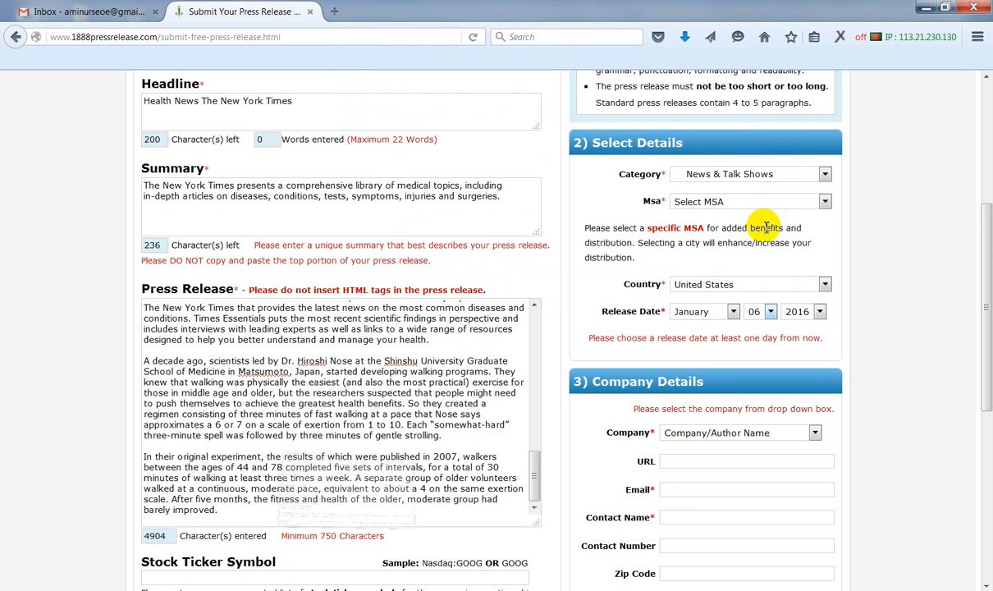
{"action": "left_click", "coordinate": [826, 203]}
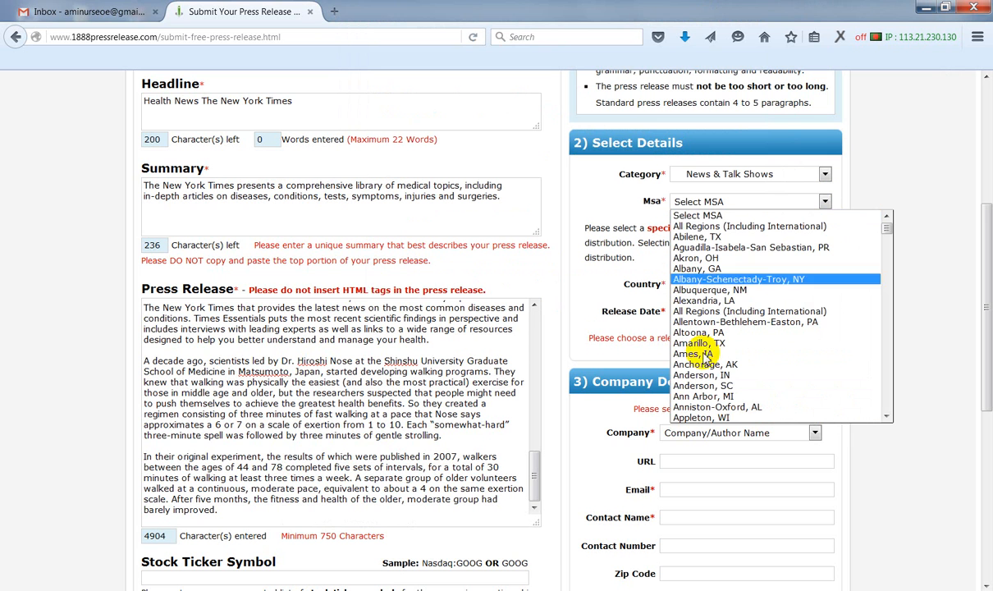
{"action": "scroll", "coordinate": [698, 395], "scroll_direction": "down", "scroll_amount": 10}
{"action": "scroll", "coordinate": [761, 336], "scroll_direction": "down", "scroll_amount": 19}
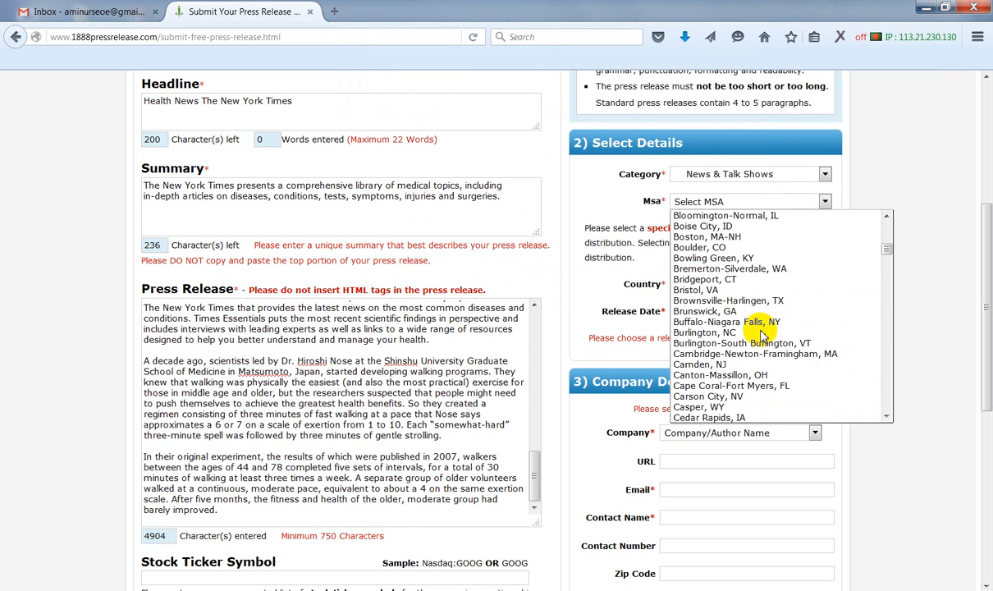
{"action": "scroll", "coordinate": [761, 337], "scroll_direction": "down", "scroll_amount": 20}
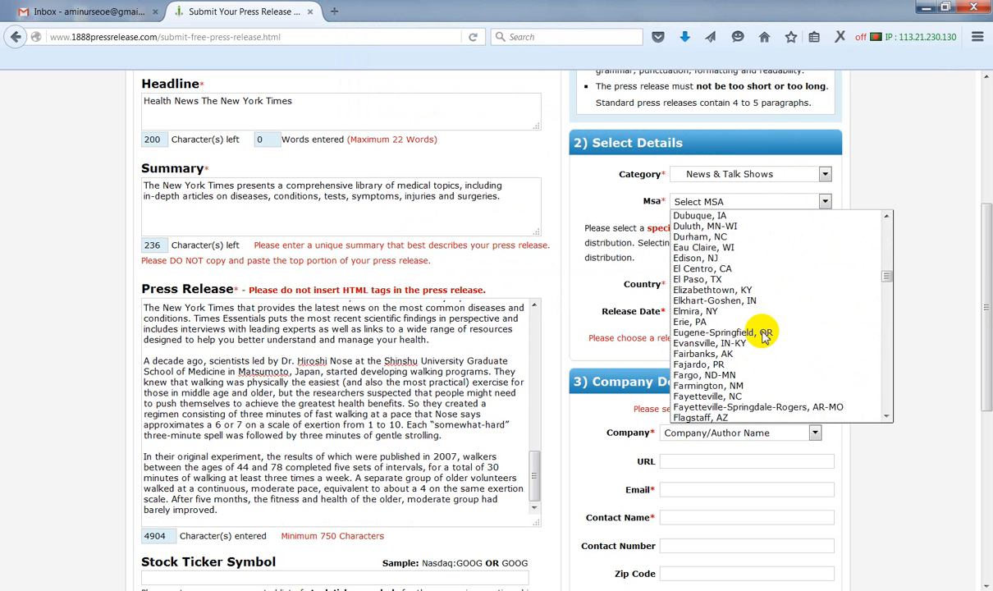
{"action": "scroll", "coordinate": [771, 351], "scroll_direction": "down", "scroll_amount": 20}
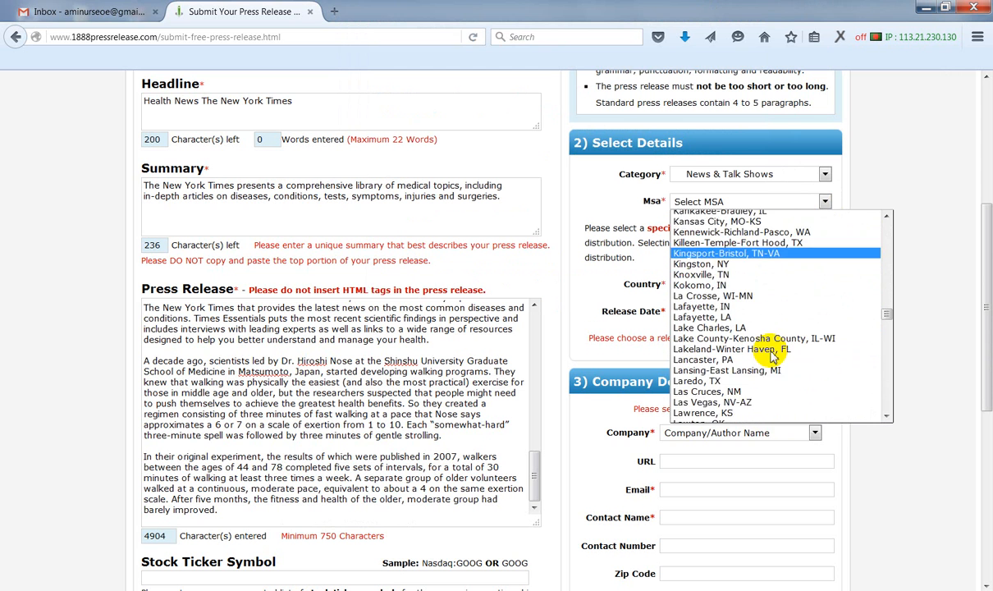
{"action": "scroll", "coordinate": [795, 370], "scroll_direction": "down", "scroll_amount": 3}
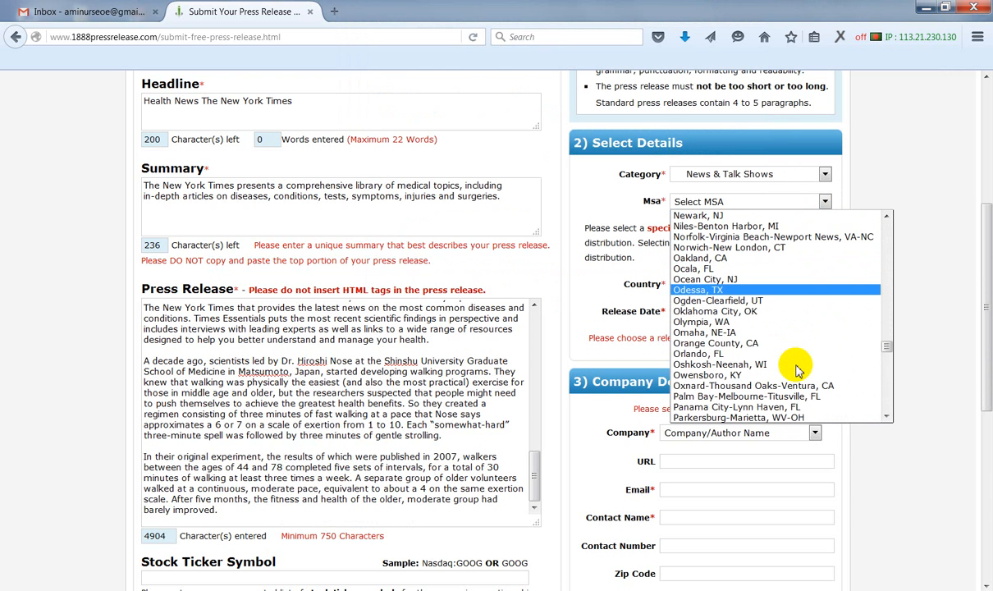
{"action": "scroll", "coordinate": [796, 369], "scroll_direction": "down", "scroll_amount": 9}
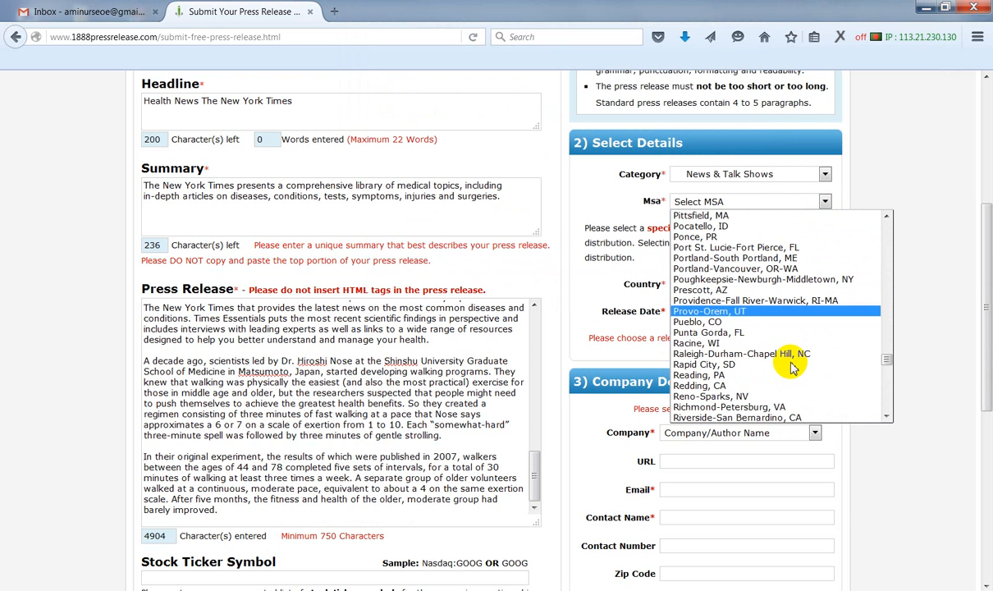
{"action": "left_click", "coordinate": [593, 299]}
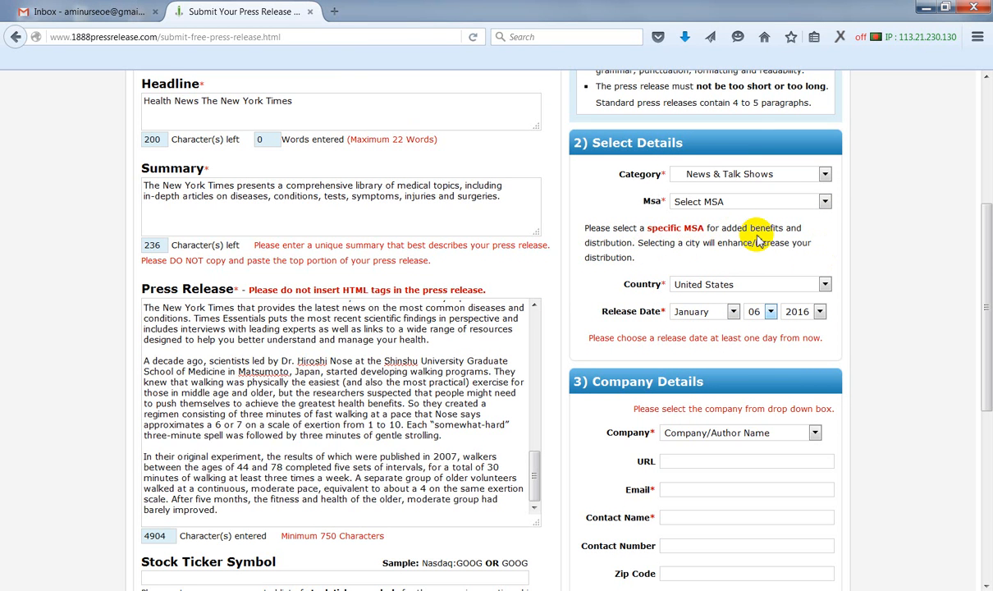
Set the Msa to Sumter, SC and keep January as the release month.
{"action": "left_click", "coordinate": [825, 202]}
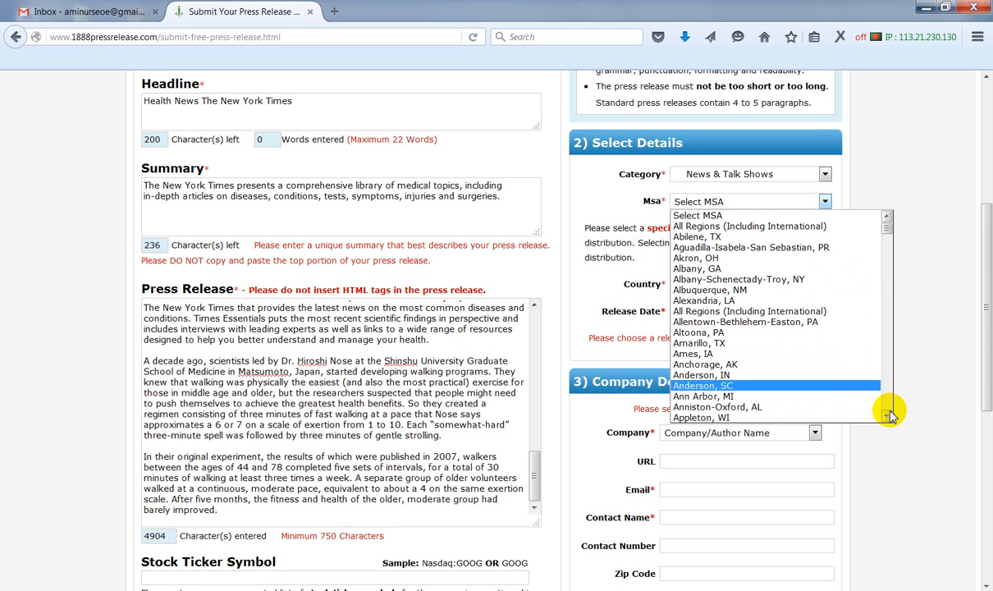
{"action": "left_click_drag", "start_coordinate": [886, 417], "coordinate": [886, 418]}
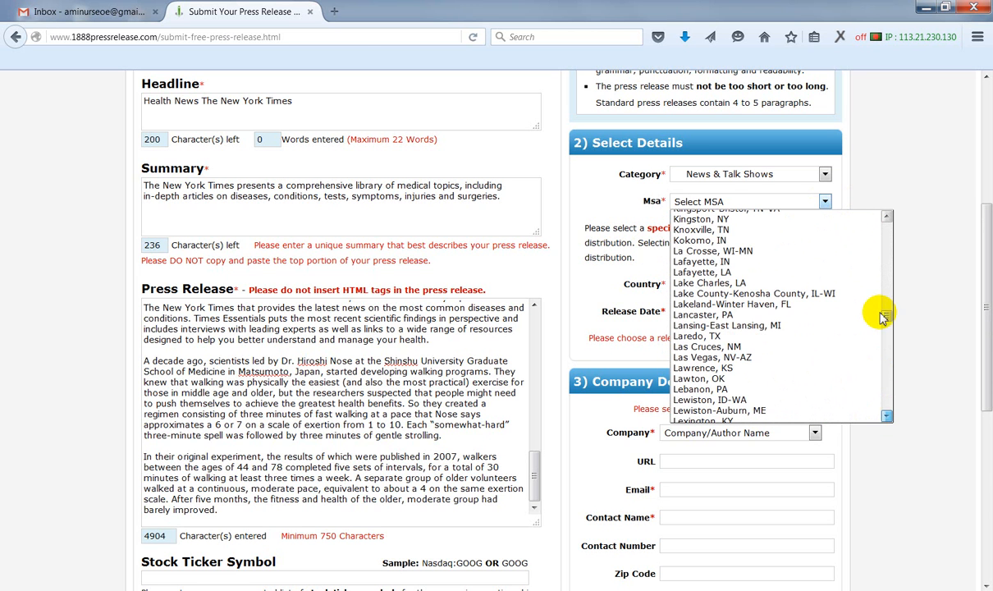
{"action": "scroll", "coordinate": [825, 311], "scroll_direction": "down", "scroll_amount": 1}
{"action": "left_click_drag", "start_coordinate": [891, 379], "coordinate": [890, 391]}
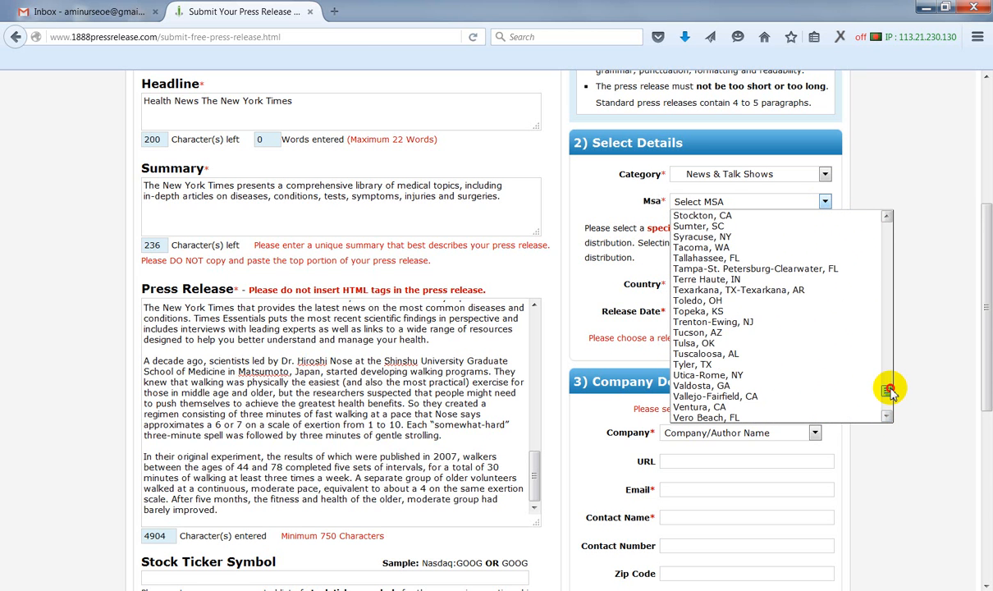
{"action": "scroll", "coordinate": [722, 324], "scroll_direction": "up", "scroll_amount": 4}
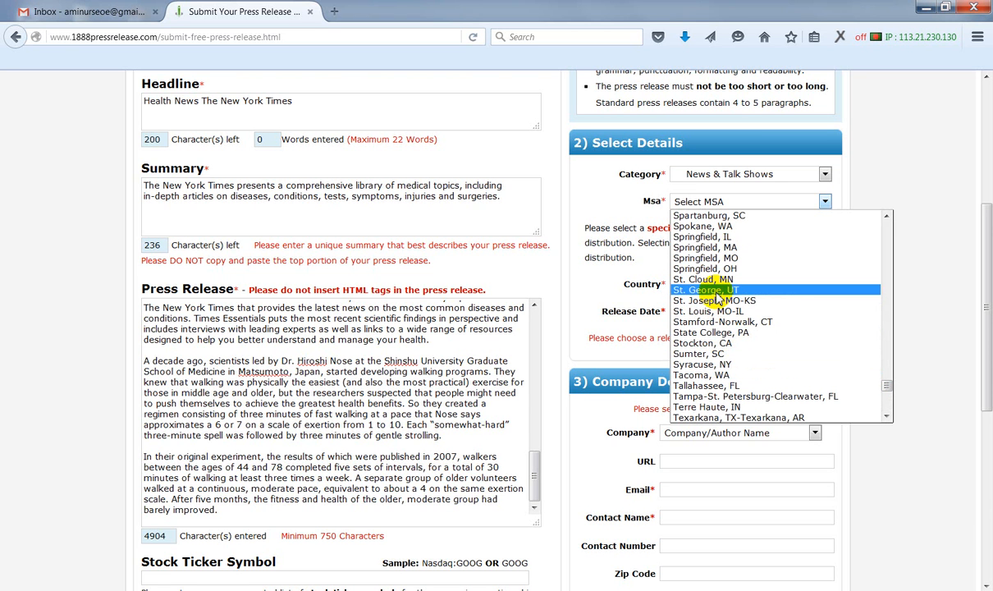
{"action": "scroll", "coordinate": [718, 298], "scroll_direction": "up", "scroll_amount": 3}
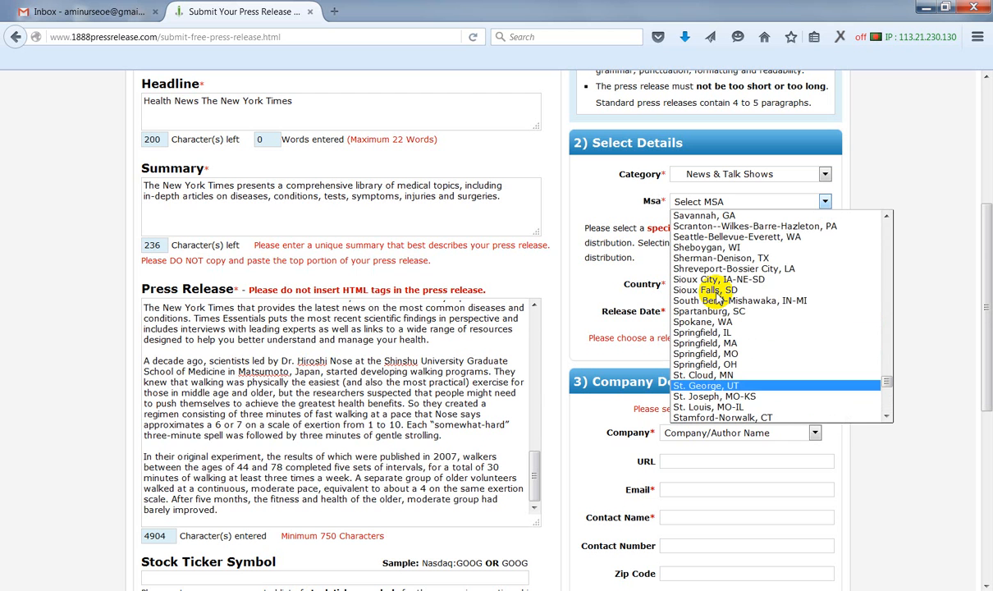
{"action": "scroll", "coordinate": [715, 283], "scroll_direction": "up", "scroll_amount": 4}
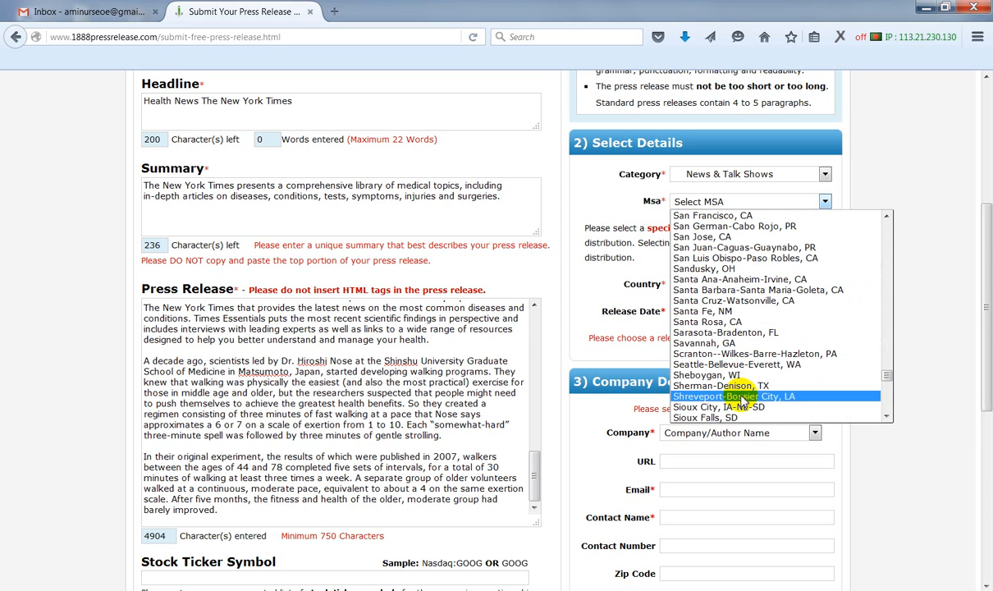
{"action": "scroll", "coordinate": [725, 305], "scroll_direction": "up", "scroll_amount": 2}
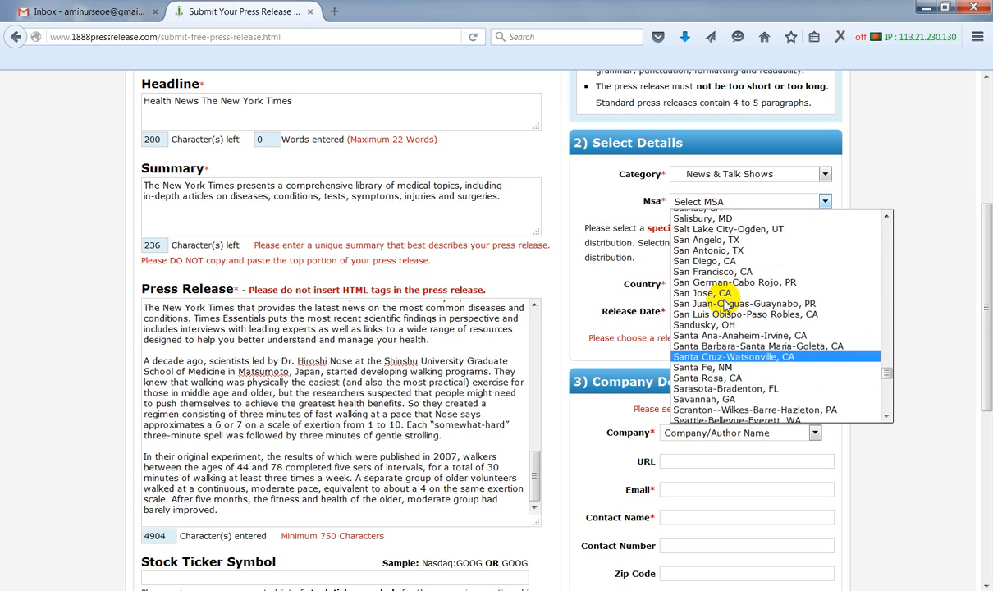
{"action": "scroll", "coordinate": [725, 305], "scroll_direction": "up", "scroll_amount": 2}
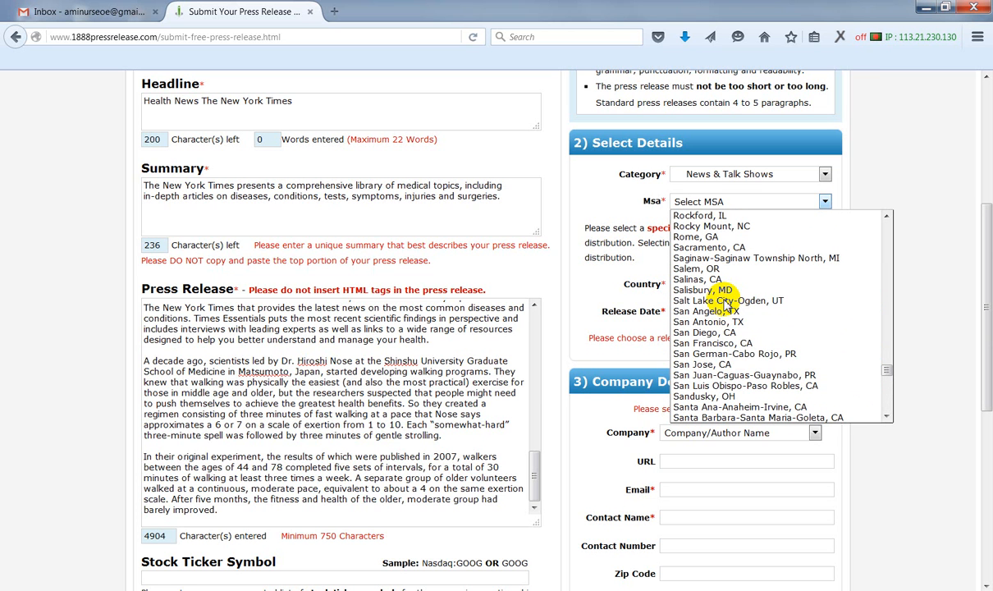
{"action": "scroll", "coordinate": [725, 305], "scroll_direction": "up", "scroll_amount": 4}
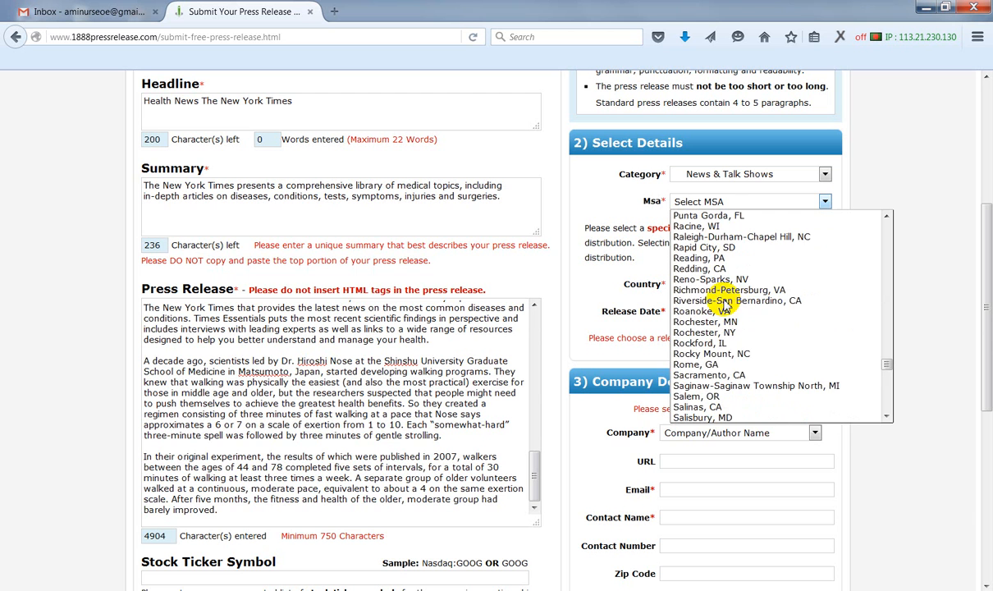
{"action": "scroll", "coordinate": [725, 305], "scroll_direction": "up", "scroll_amount": 3}
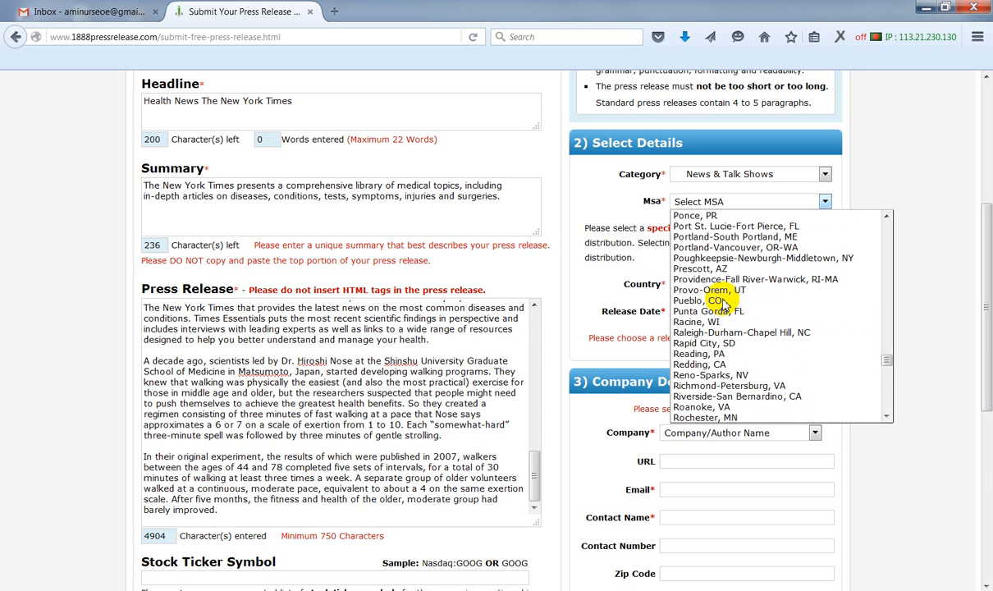
{"action": "scroll", "coordinate": [725, 306], "scroll_direction": "down", "scroll_amount": 4}
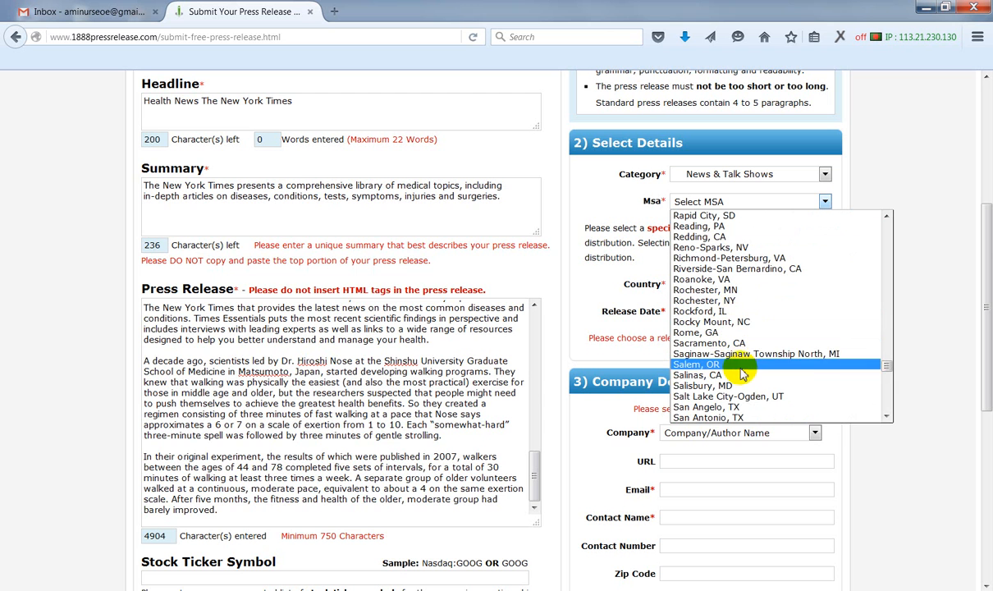
{"action": "scroll", "coordinate": [722, 338], "scroll_direction": "down", "scroll_amount": 4}
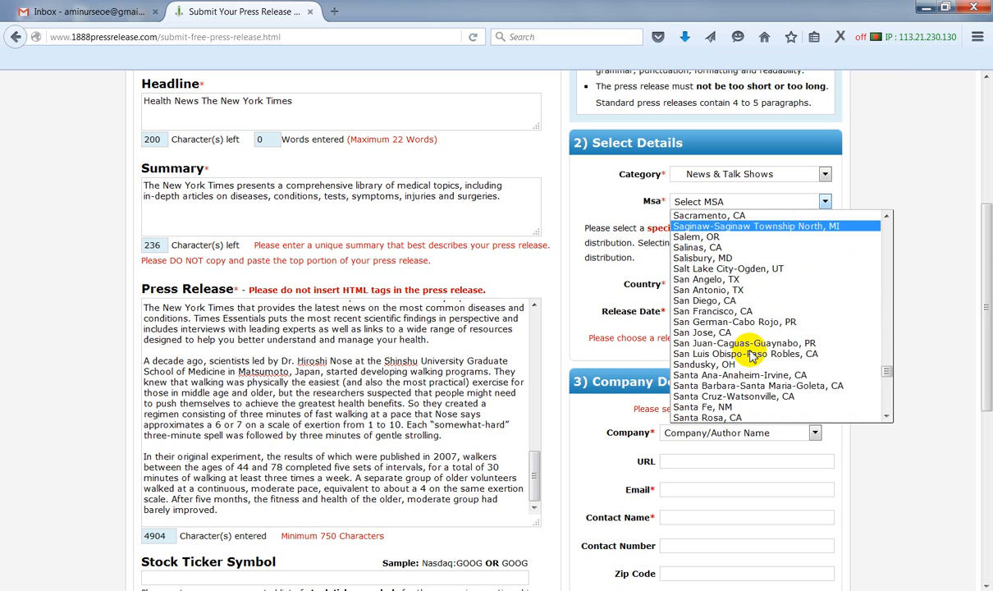
{"action": "scroll", "coordinate": [759, 352], "scroll_direction": "down", "scroll_amount": 3}
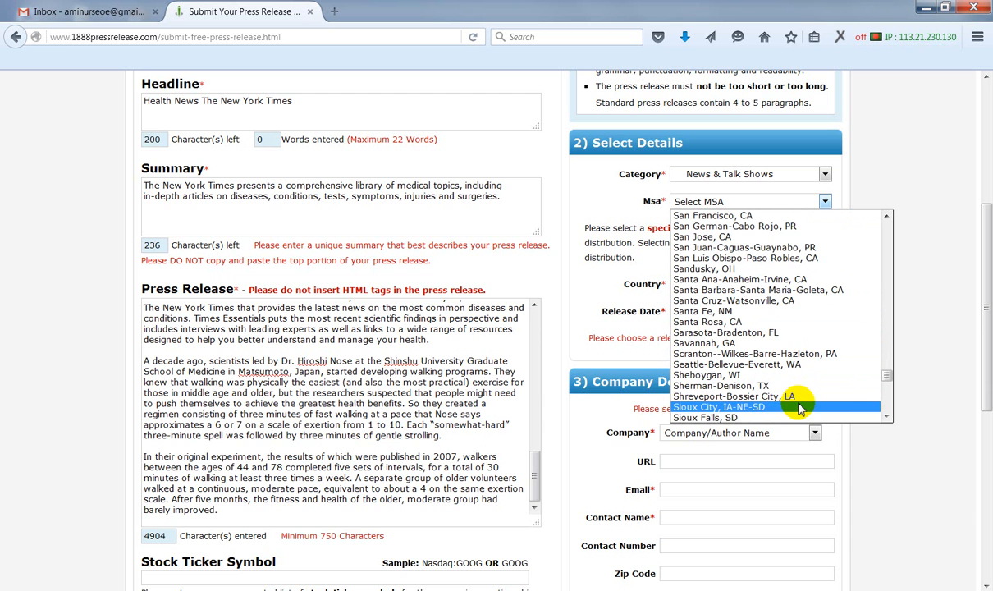
{"action": "scroll", "coordinate": [787, 402], "scroll_direction": "down", "scroll_amount": 4}
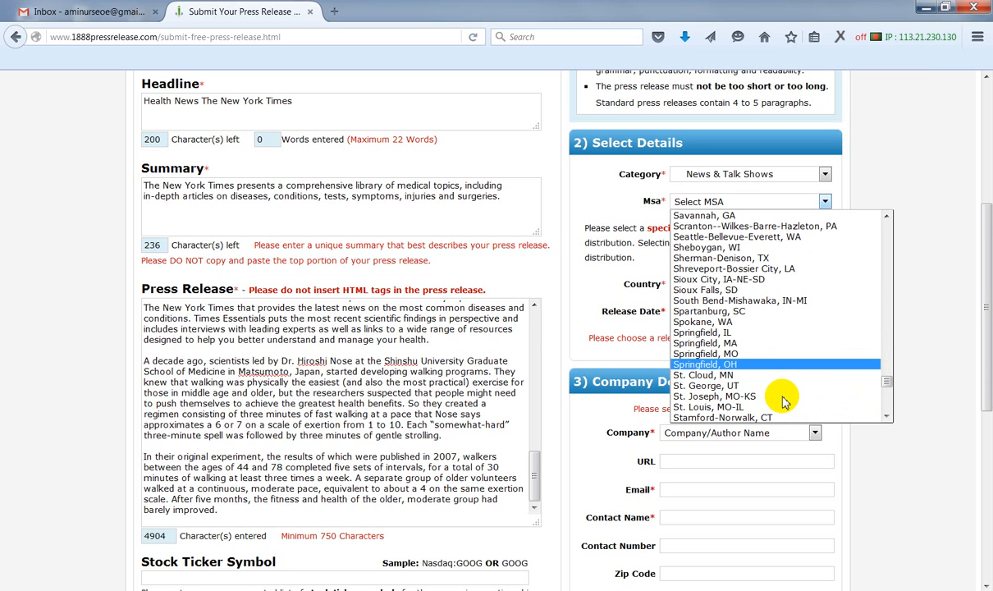
{"action": "scroll", "coordinate": [782, 400], "scroll_direction": "down", "scroll_amount": 2}
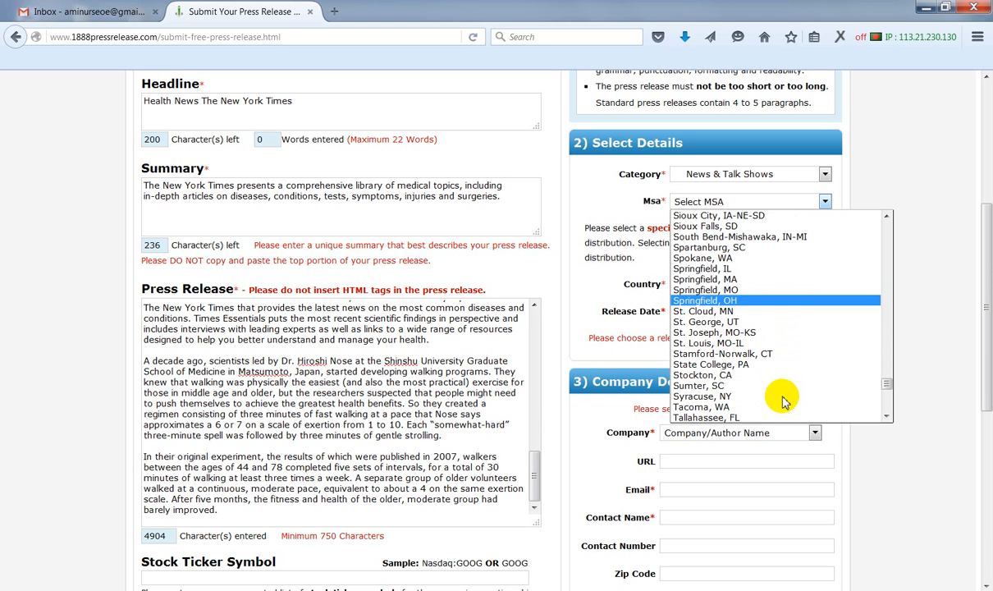
{"action": "left_click", "coordinate": [693, 385]}
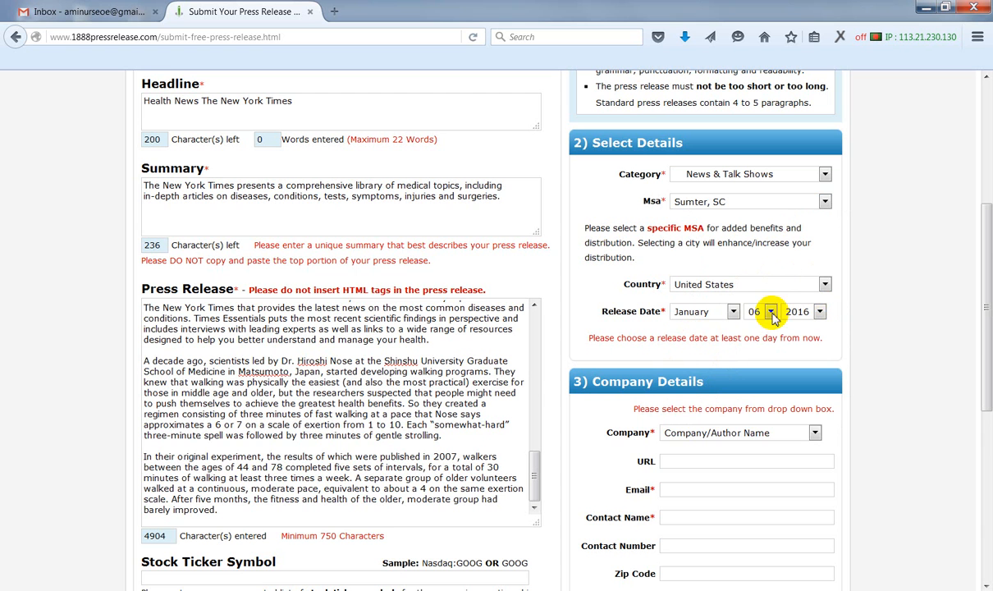
{"action": "left_click", "coordinate": [733, 313]}
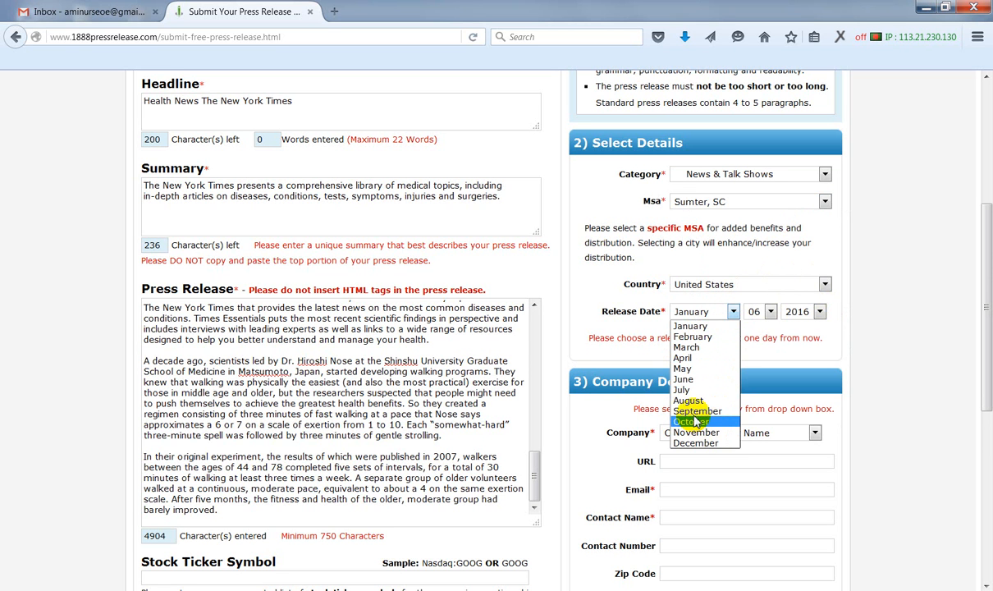
{"action": "left_click", "coordinate": [713, 327]}
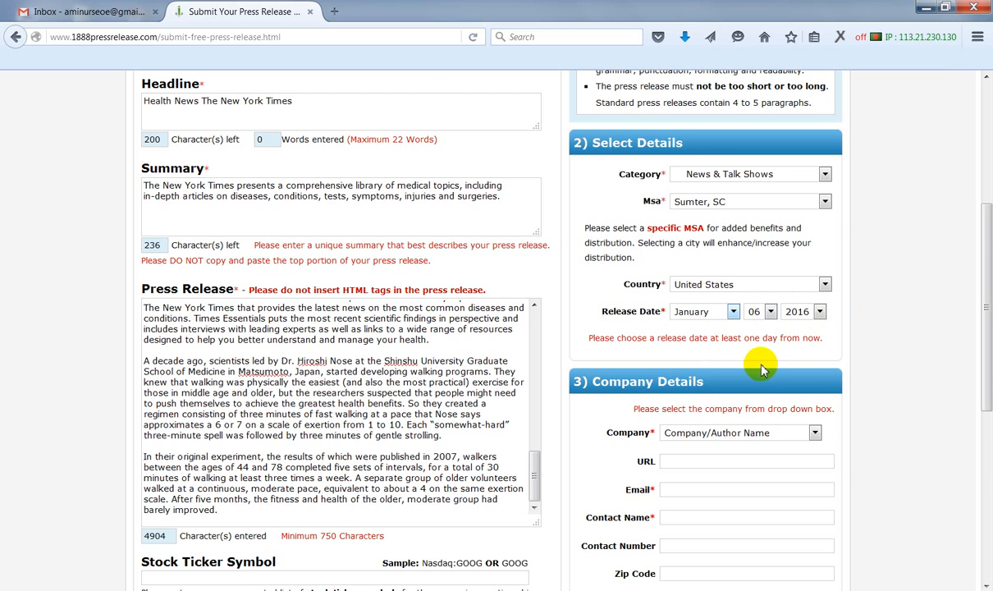
Choose Health News The New York Times Ltd as the company in the Company Details section.
{"action": "scroll", "coordinate": [693, 386], "scroll_direction": "down", "scroll_amount": 3}
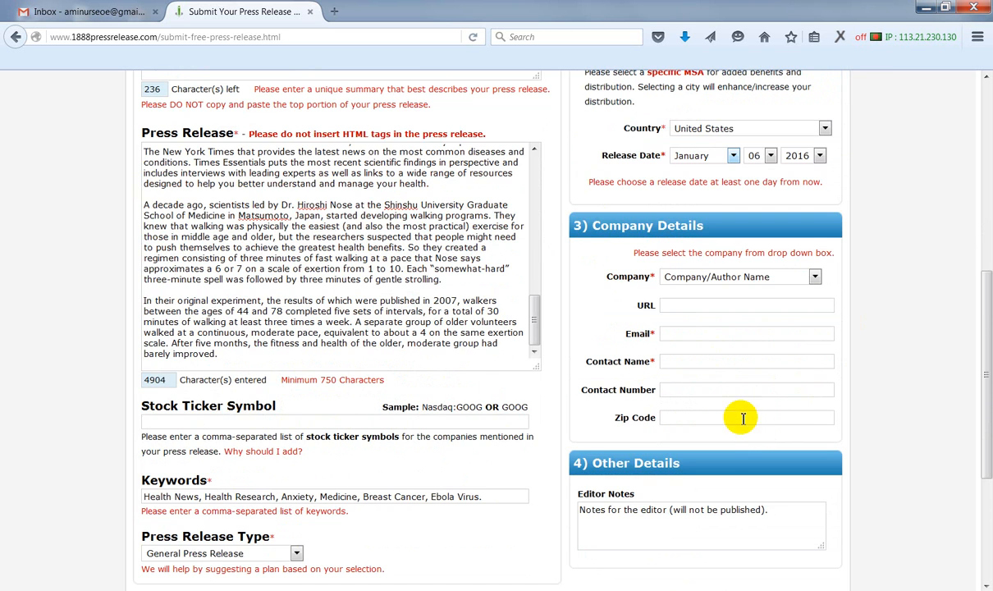
{"action": "left_click", "coordinate": [815, 279]}
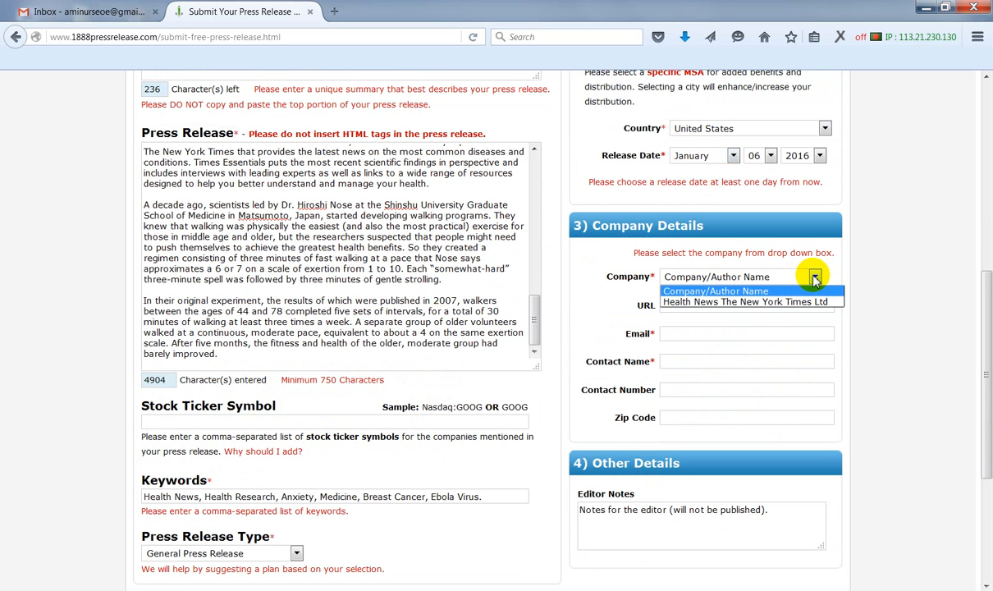
{"action": "left_click", "coordinate": [777, 302]}
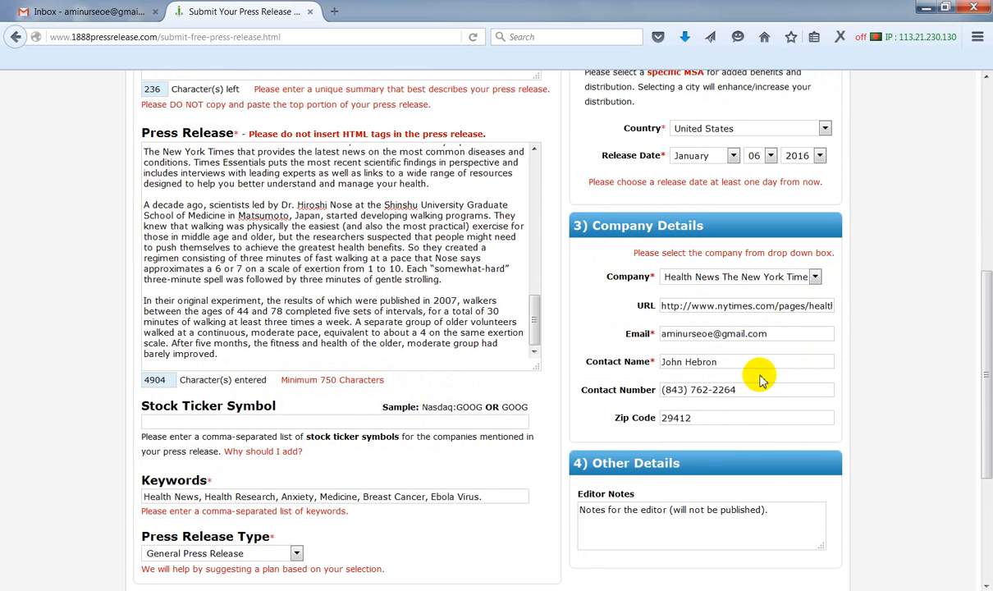
Review the rest of the form down to the guideline checkboxes, and switch to the Excel workbook that tracks the press release websites.
{"action": "scroll", "coordinate": [754, 425], "scroll_direction": "down", "scroll_amount": 3}
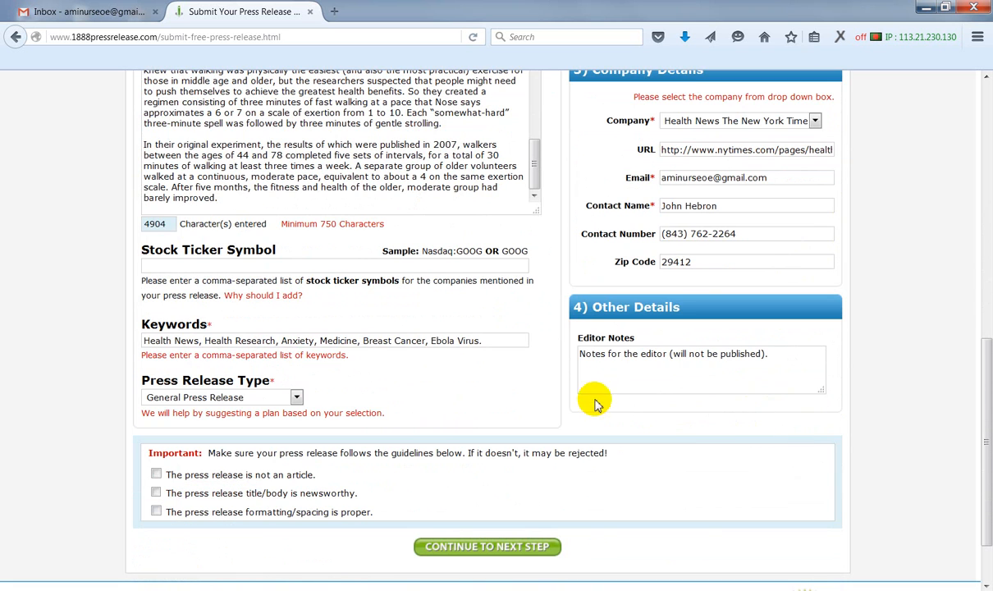
{"action": "scroll", "coordinate": [678, 426], "scroll_direction": "down", "scroll_amount": 2}
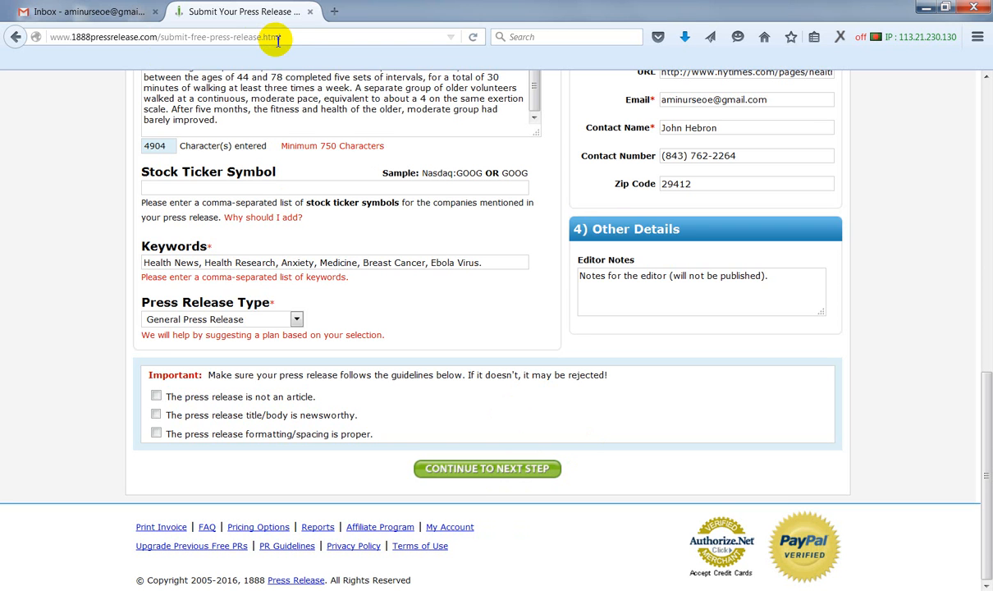
{"action": "left_click", "coordinate": [310, 590]}
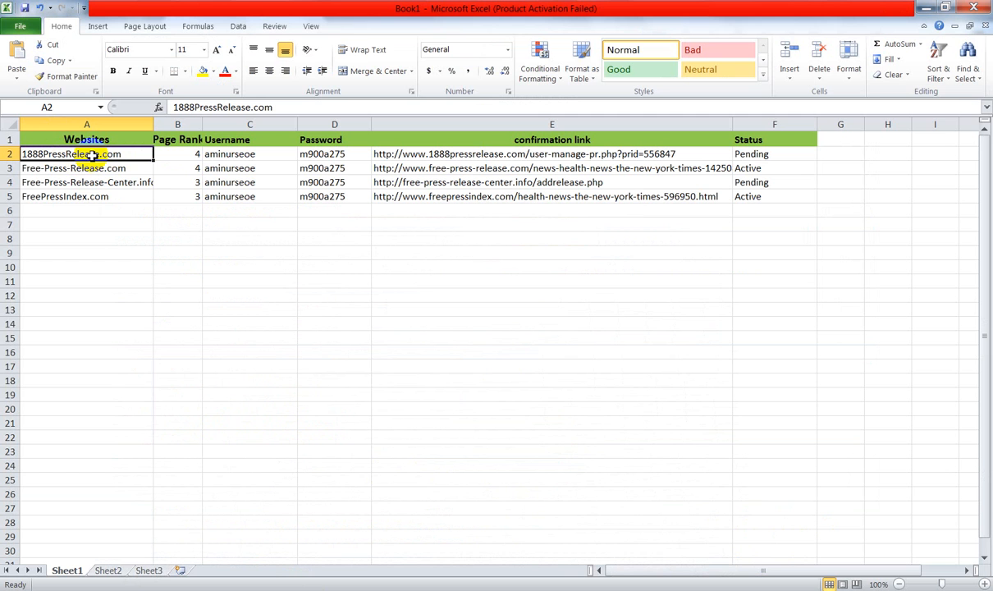